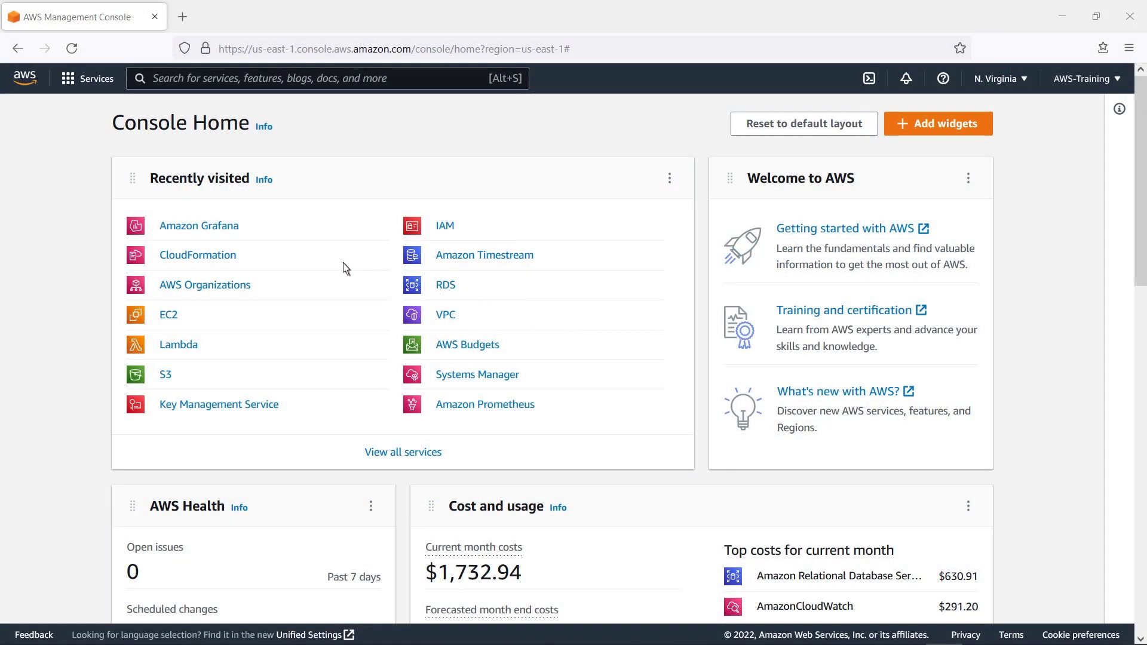
# - Start workspace AWS_Grafana, described GrafanaTeamsDemo, with SAML as the authentication method
pyautogui.click(217, 230)
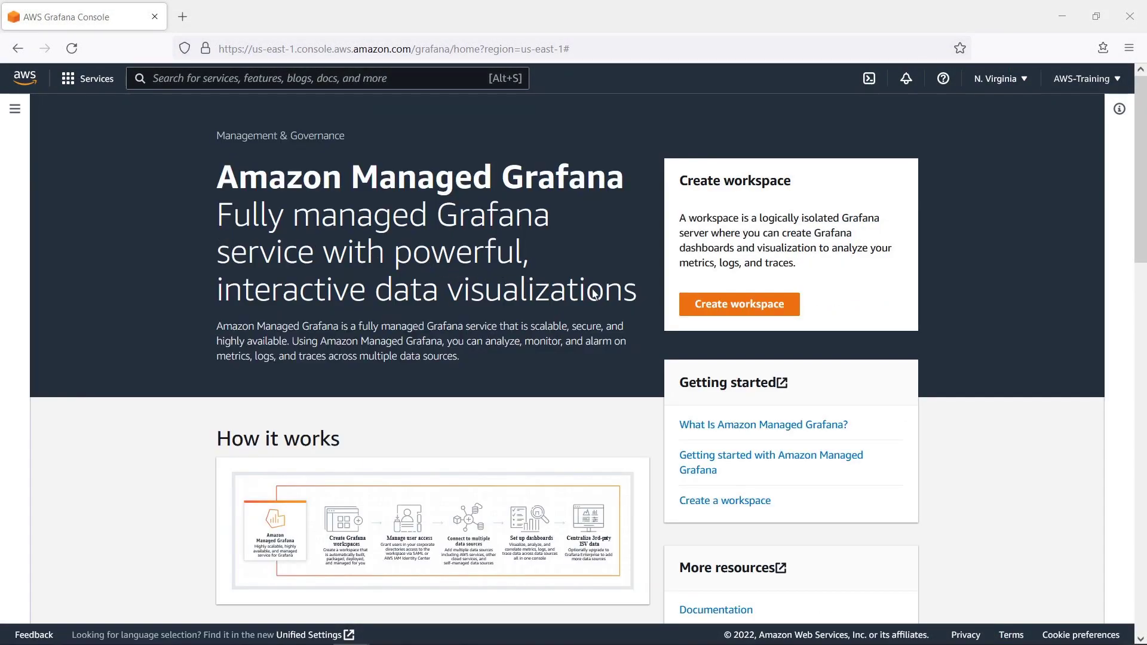
pyautogui.click(707, 307)
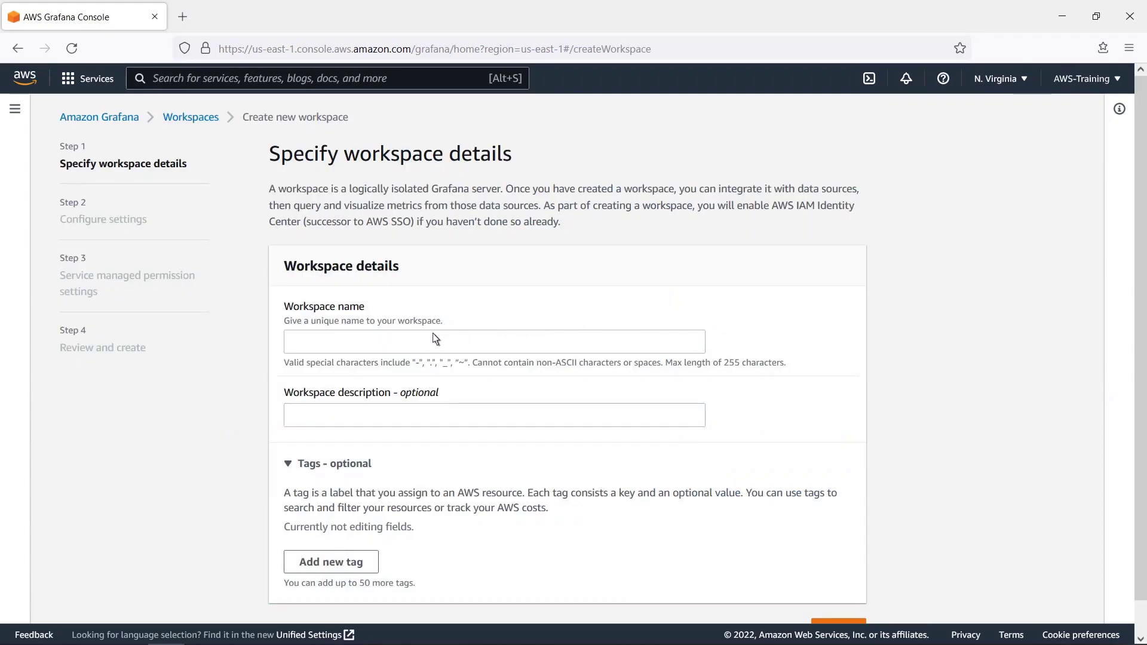
pyautogui.click(314, 344)
pyautogui.write('AWS_Grafana')
pyautogui.press('Tab')
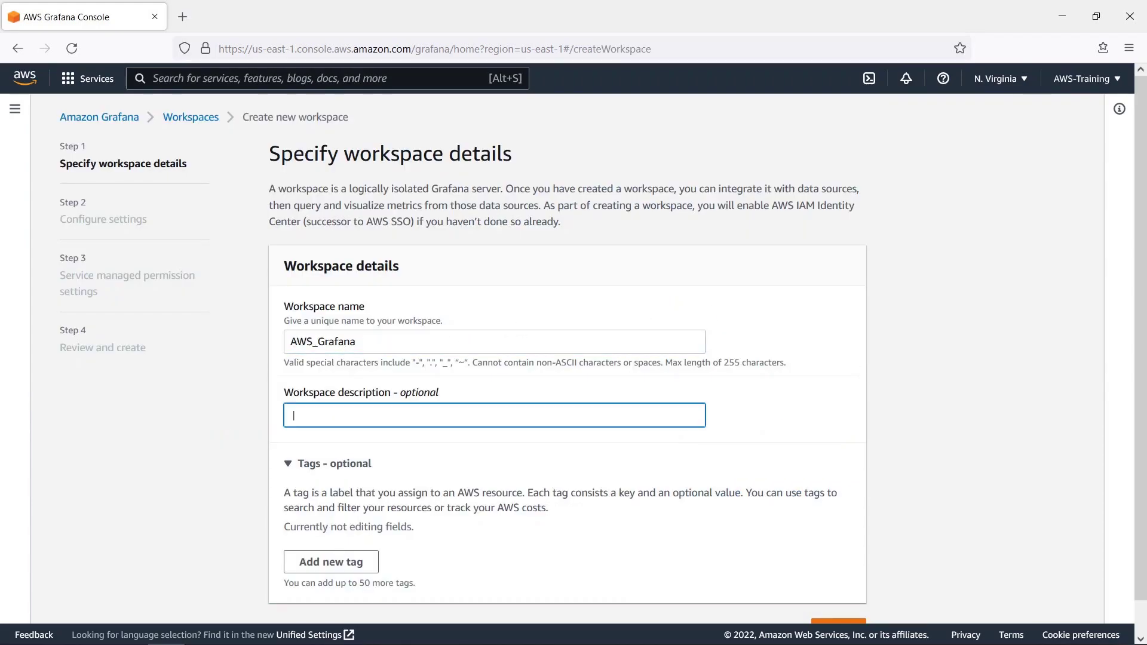
pyautogui.write('GrafanaTeamsDemo')
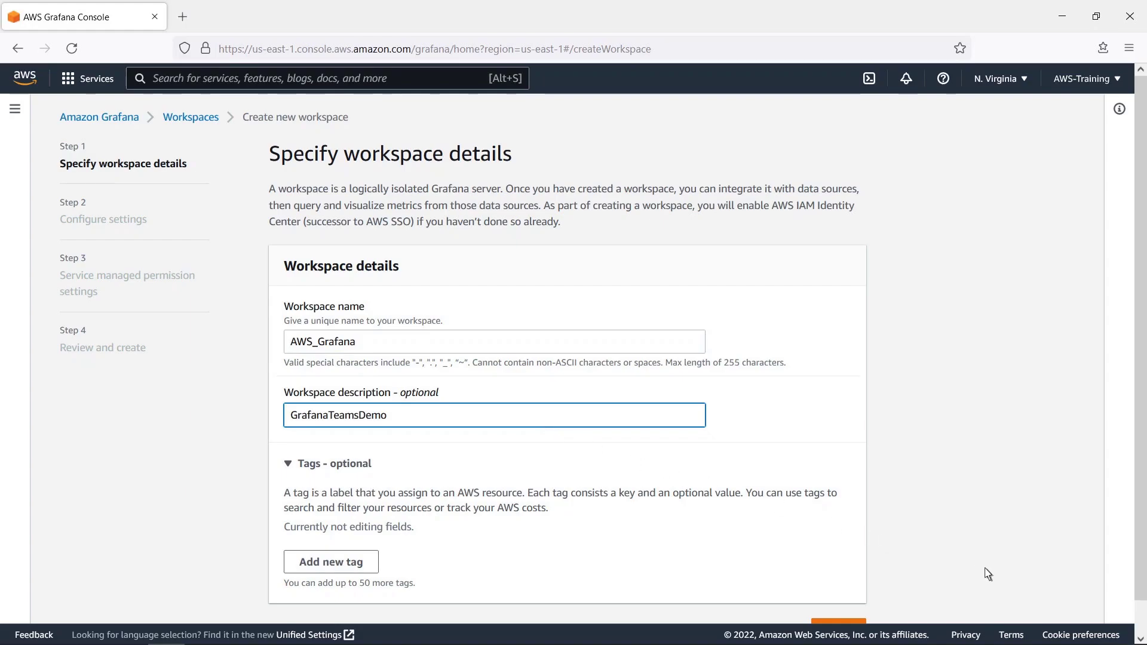
pyautogui.click(1142, 621)
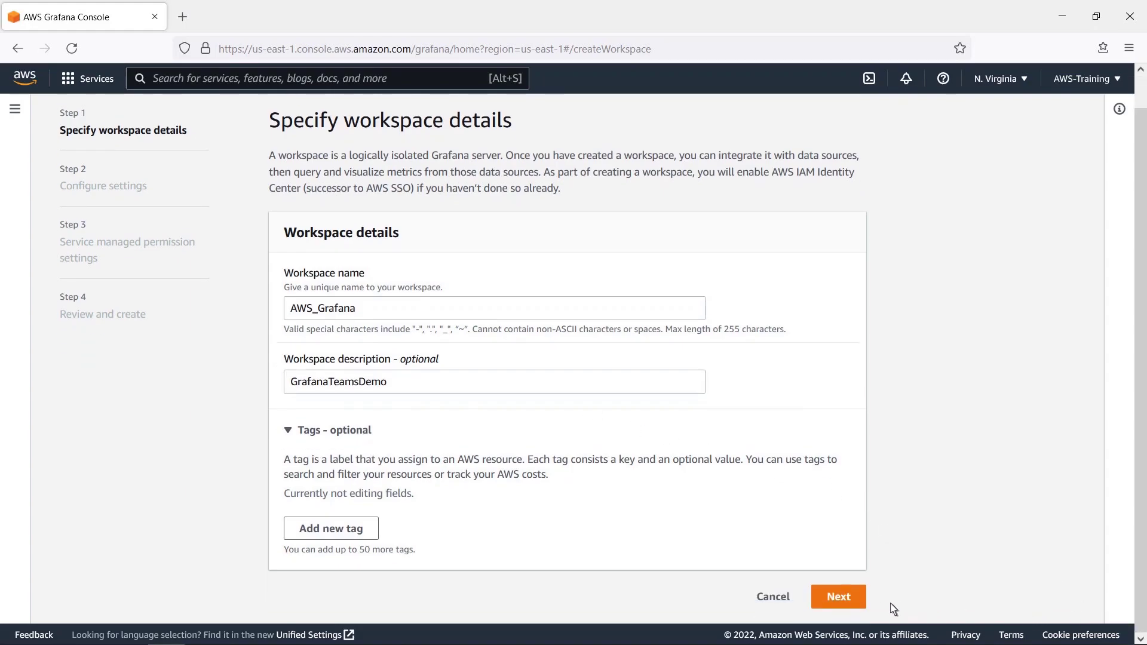
pyautogui.click(847, 601)
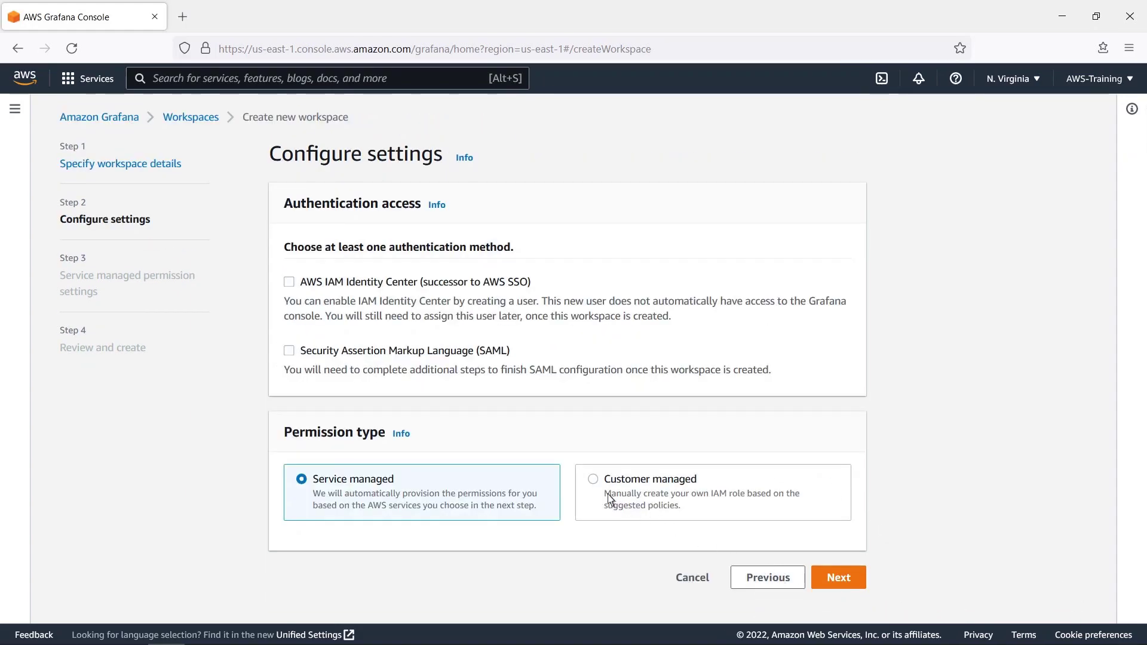
pyautogui.click(289, 351)
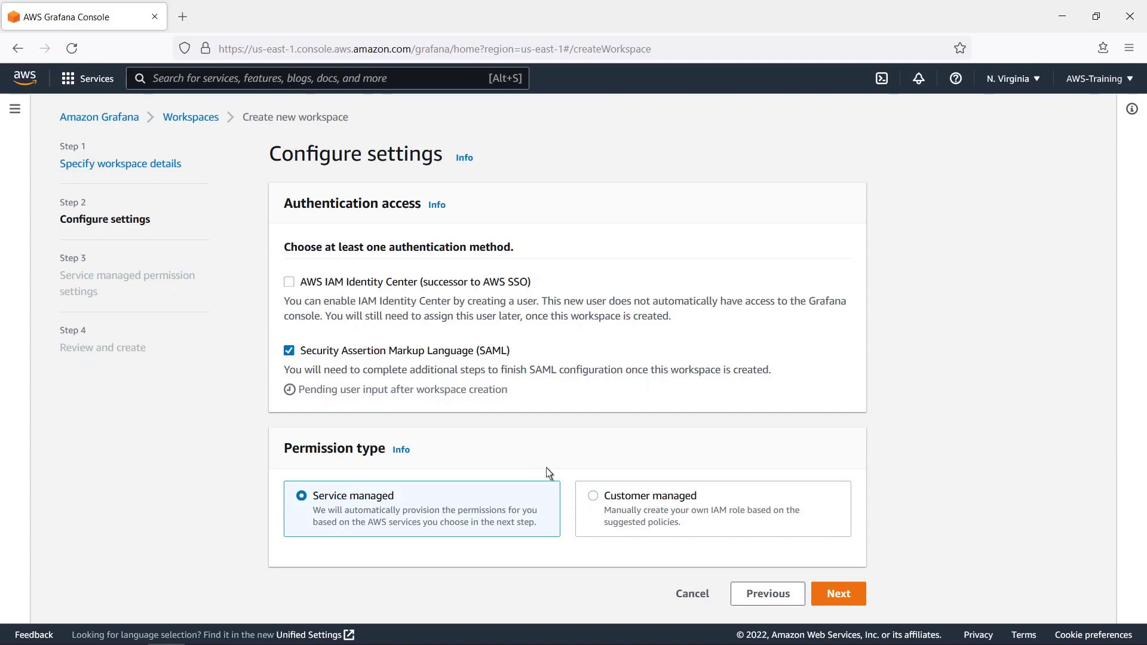
# - Permit all listed data sources and Amazon SNS notifications, then create the workspace
pyautogui.click(834, 597)
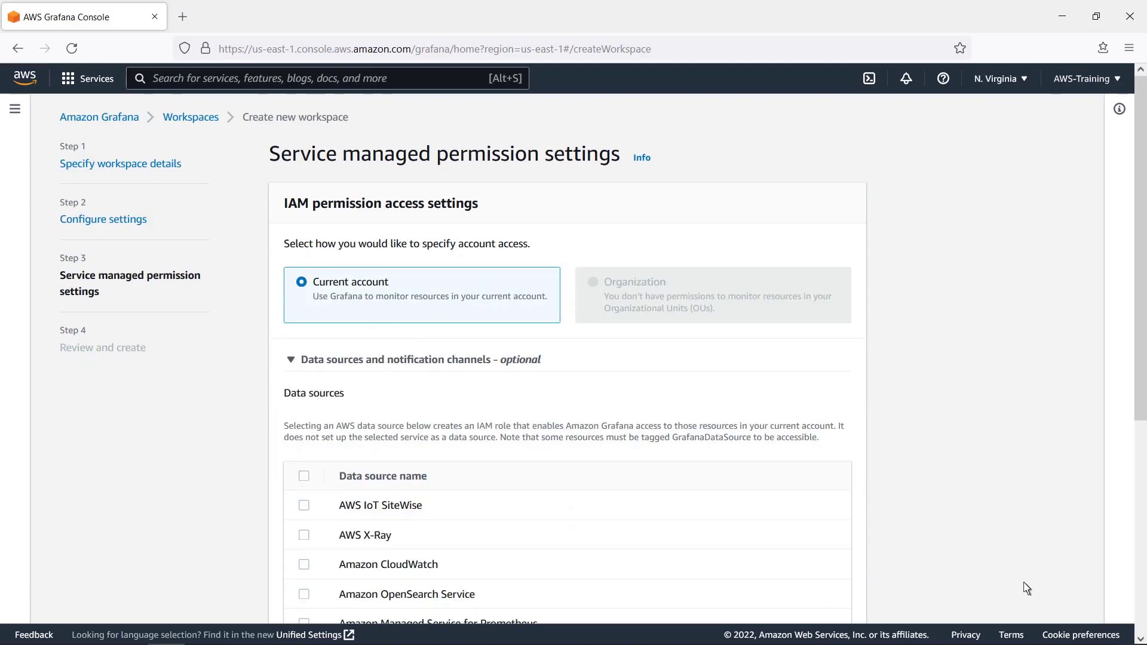
pyautogui.scroll(-4, 1141, 581)
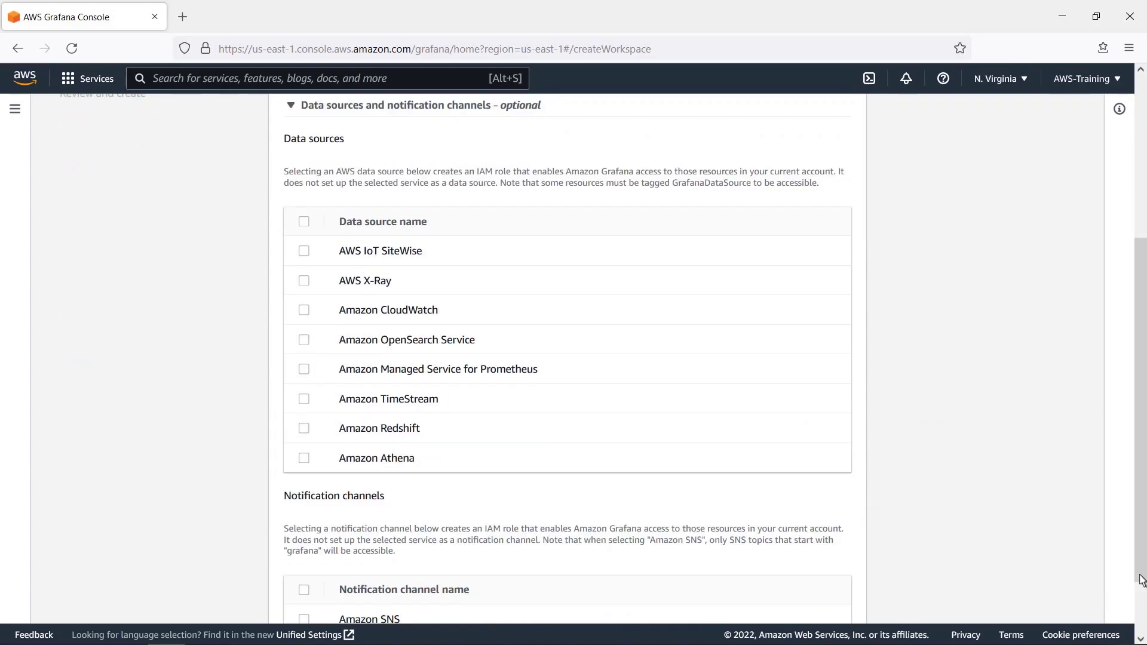
pyautogui.click(303, 222)
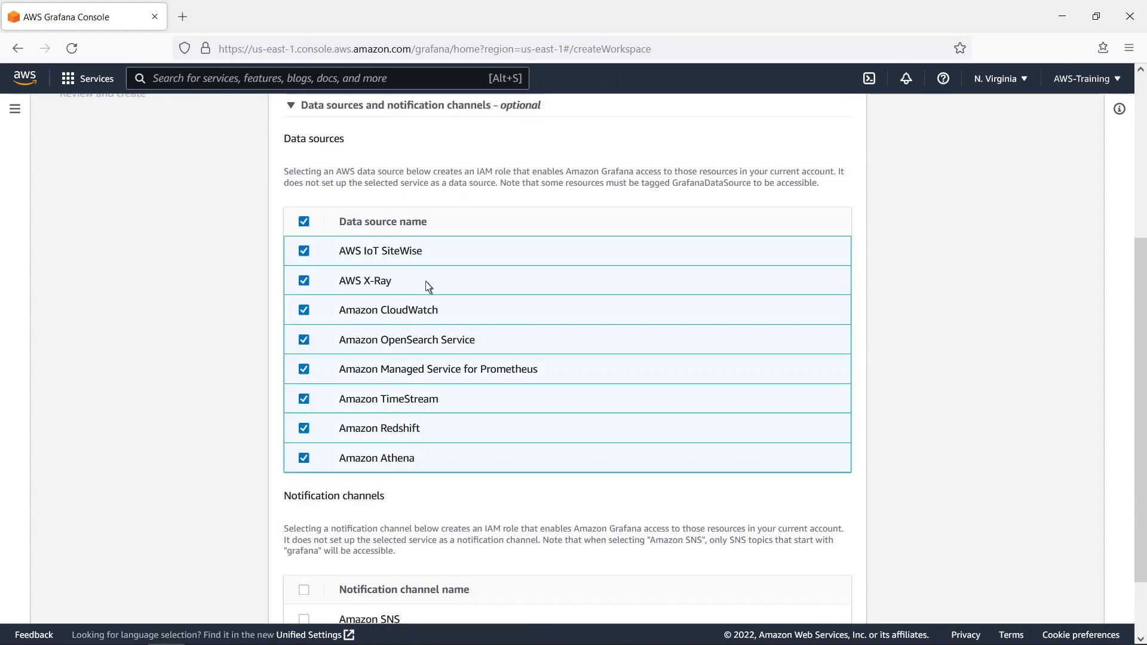
pyautogui.scroll(-2, 1067, 590)
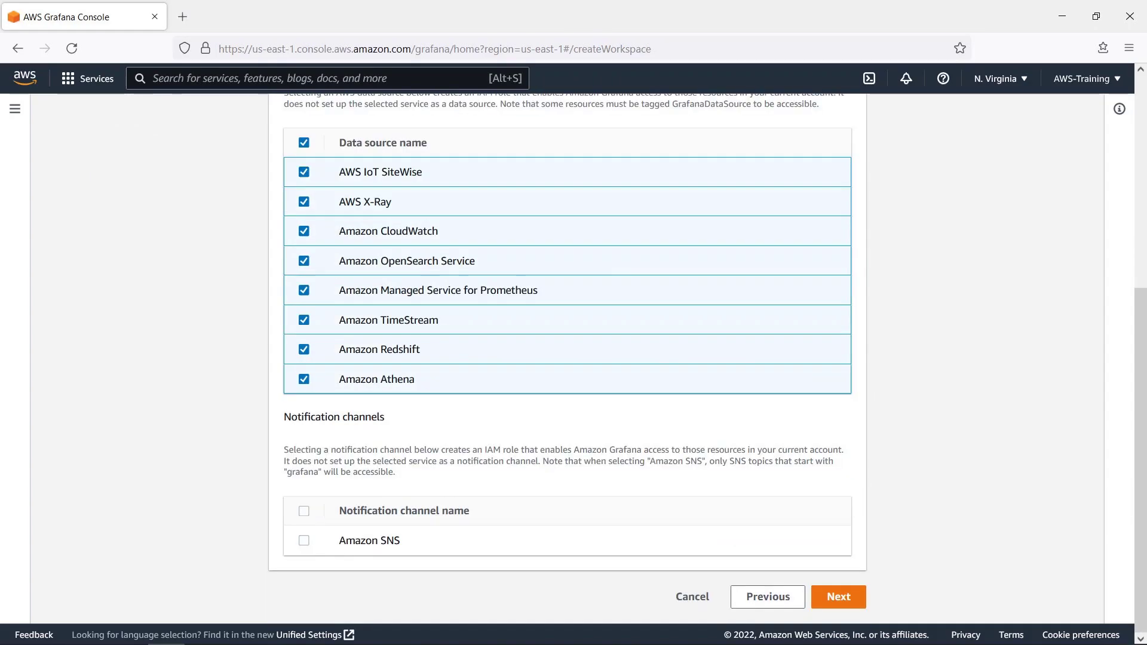
pyautogui.click(306, 542)
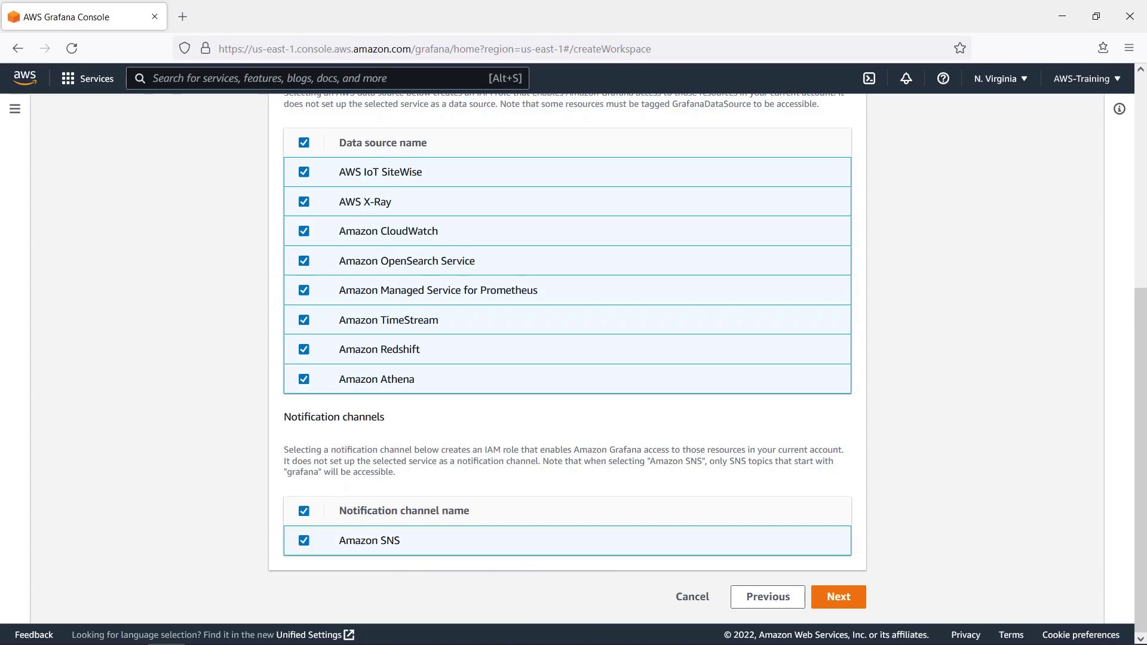
pyautogui.click(832, 600)
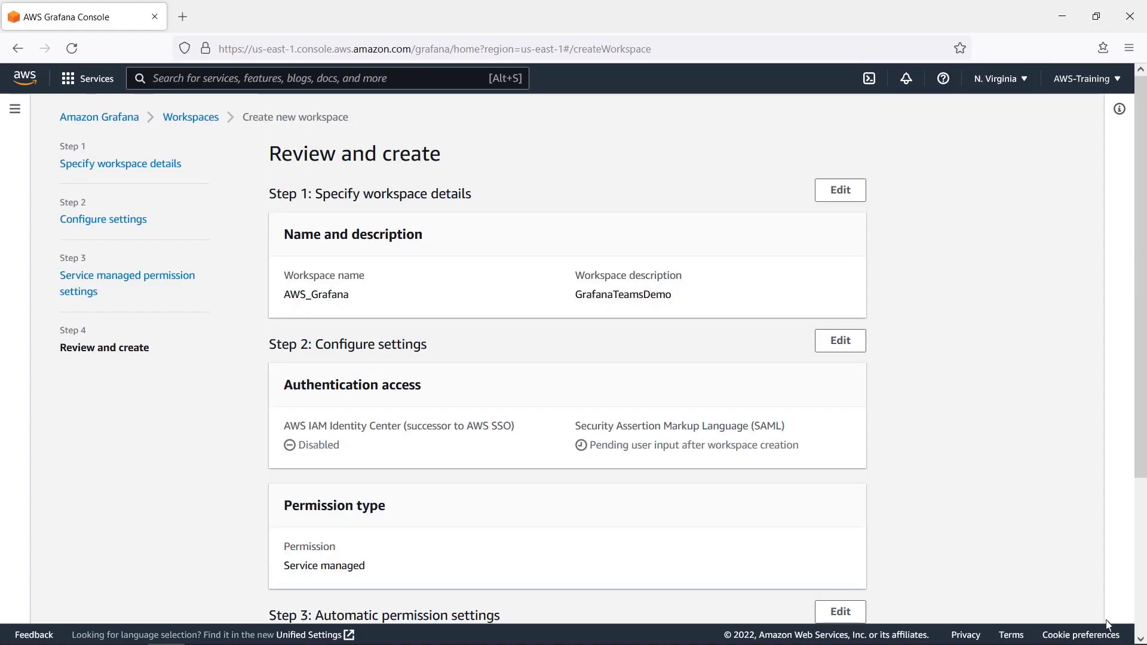
pyautogui.scroll(-4, 1141, 627)
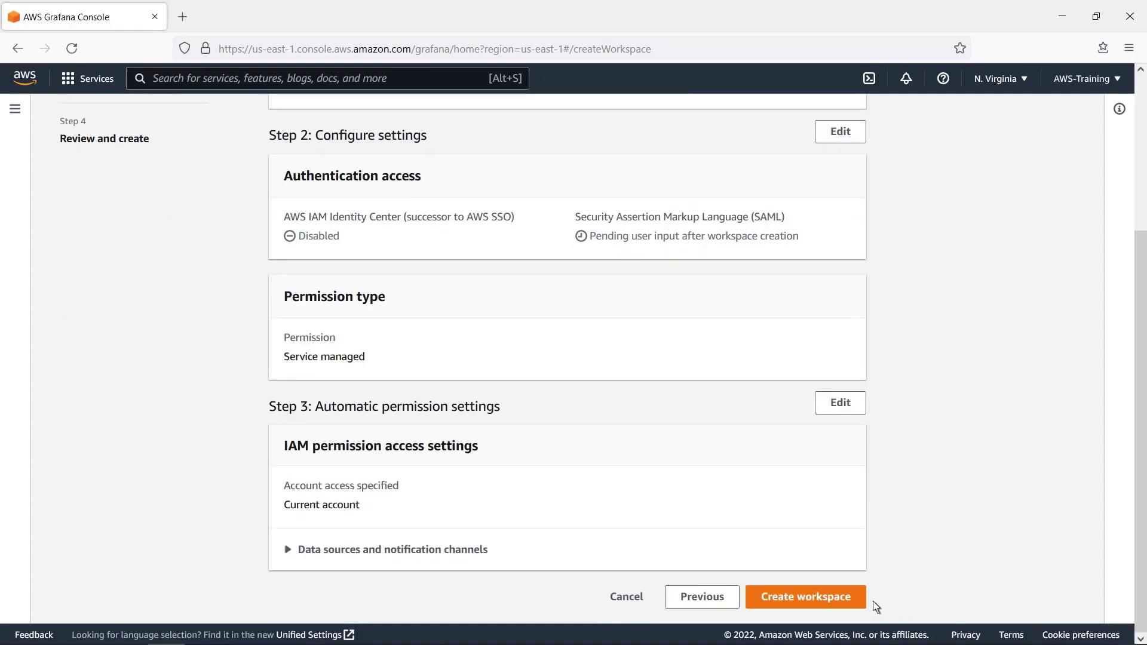
pyautogui.click(839, 599)
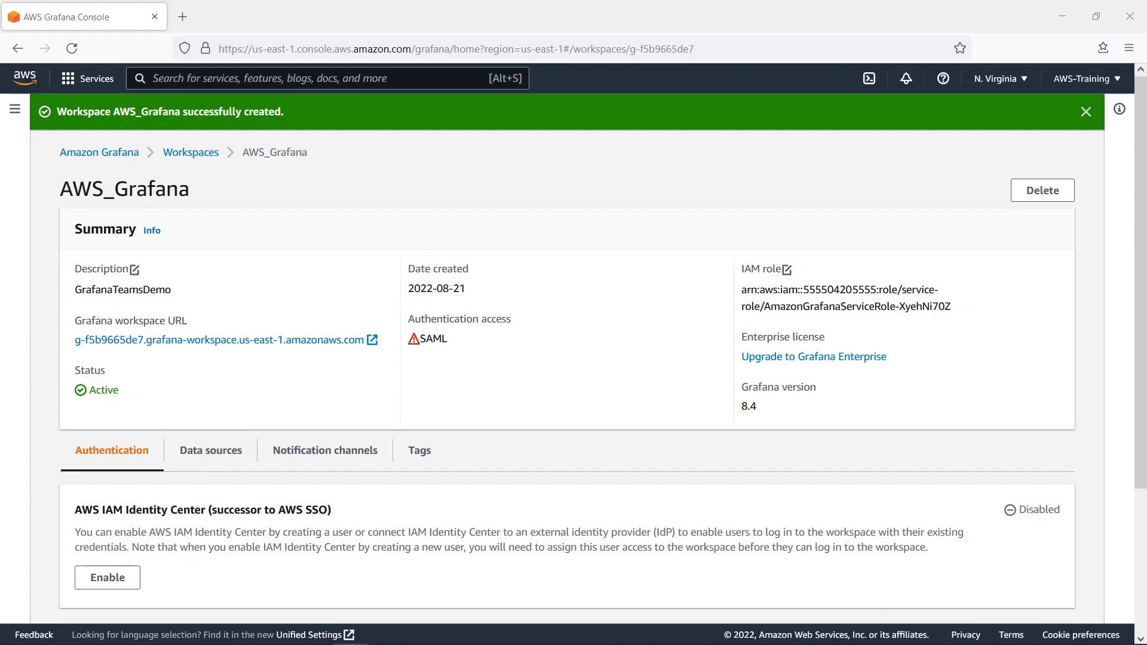
# - Open the workspace's SAML setup and paste the Okta metadata URL into the Metadata URL field
pyautogui.scroll(-3, 1140, 631)
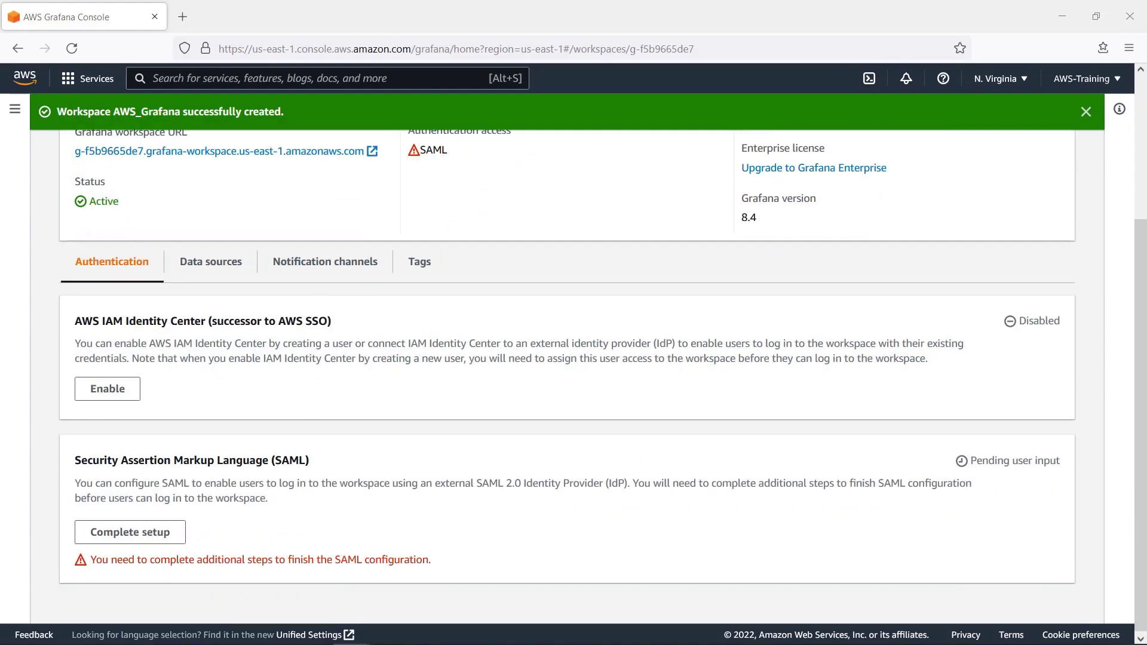
pyautogui.click(164, 539)
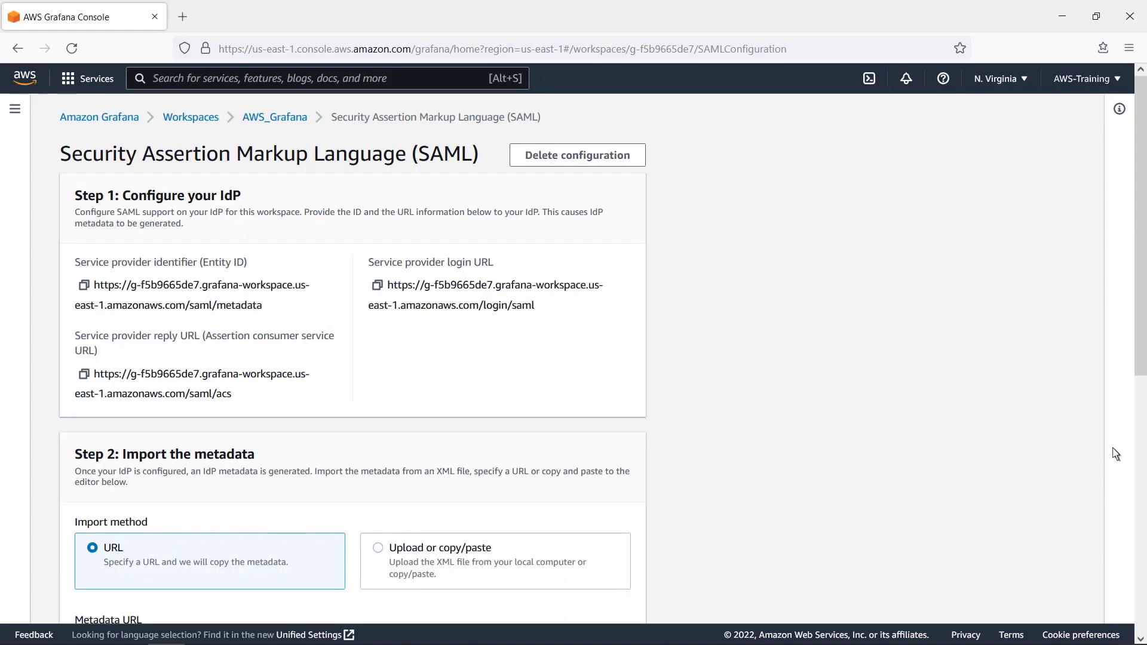
pyautogui.scroll(-2, 1142, 453)
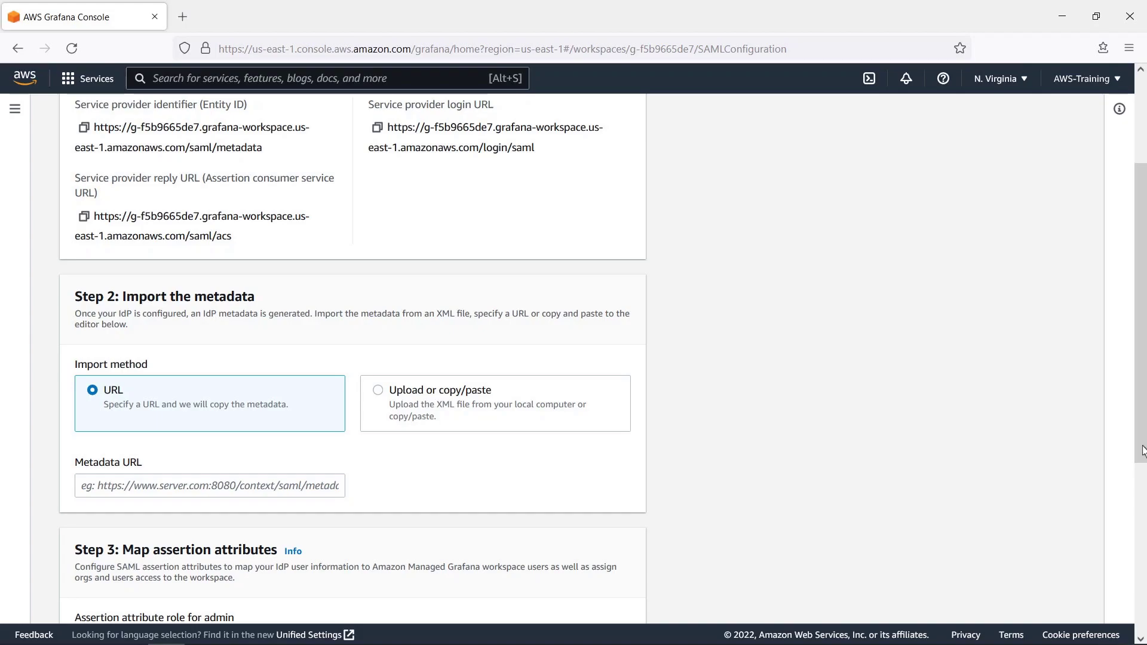
pyautogui.click(87, 487)
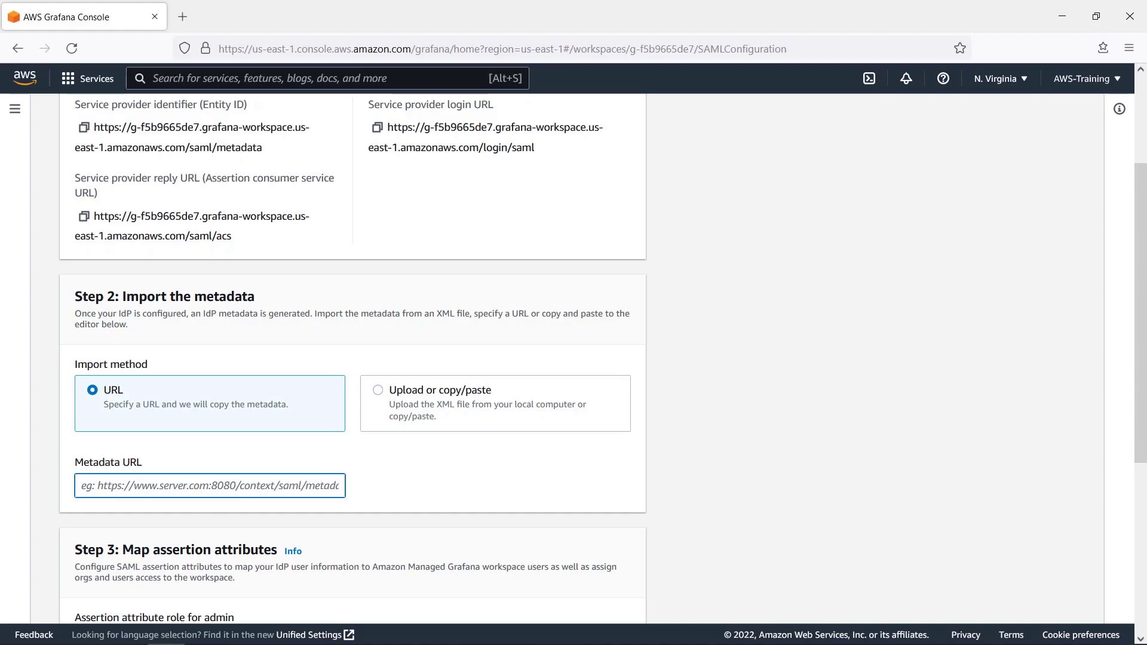
pyautogui.hotkey('ctrl', 'v')
pyautogui.press('Home')
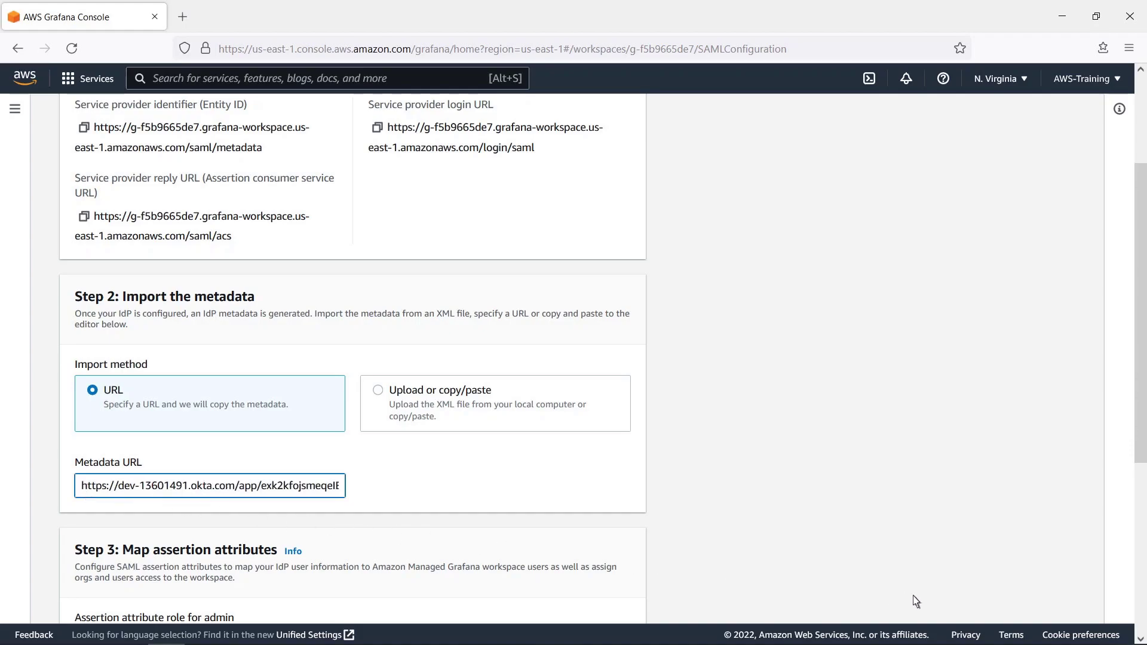
# - Set the role assertion attribute to 'name' and the admin role values to Admin
pyautogui.scroll(-5, 1138, 628)
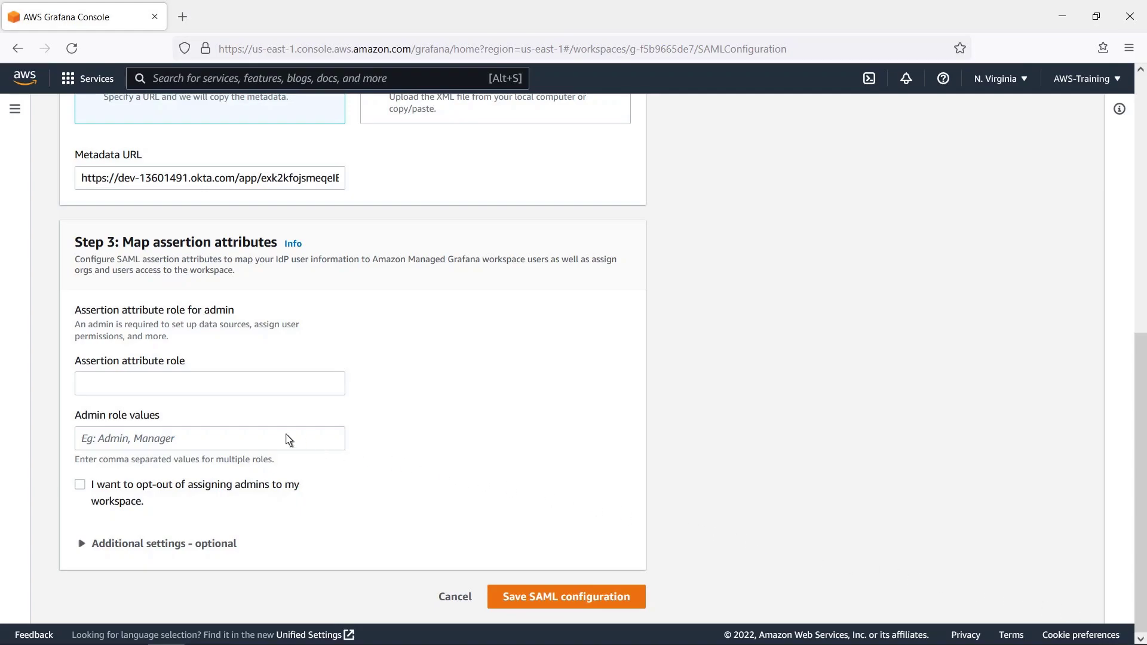
pyautogui.click(85, 394)
pyautogui.write('name')
pyautogui.press('Tab')
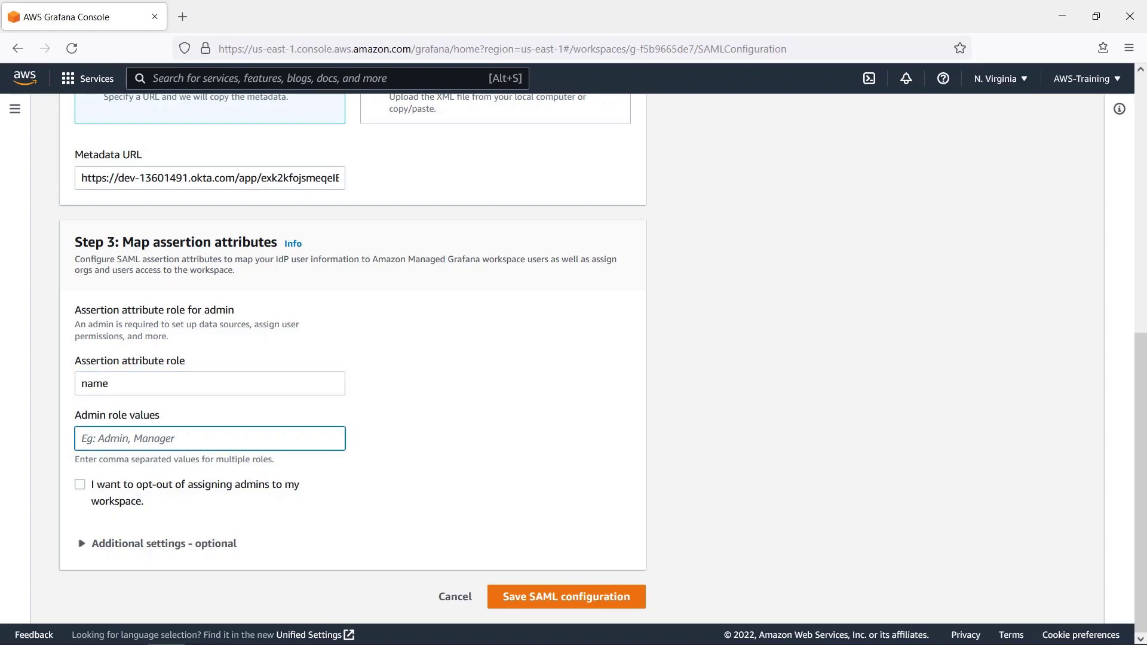
pyautogui.write('Admin')
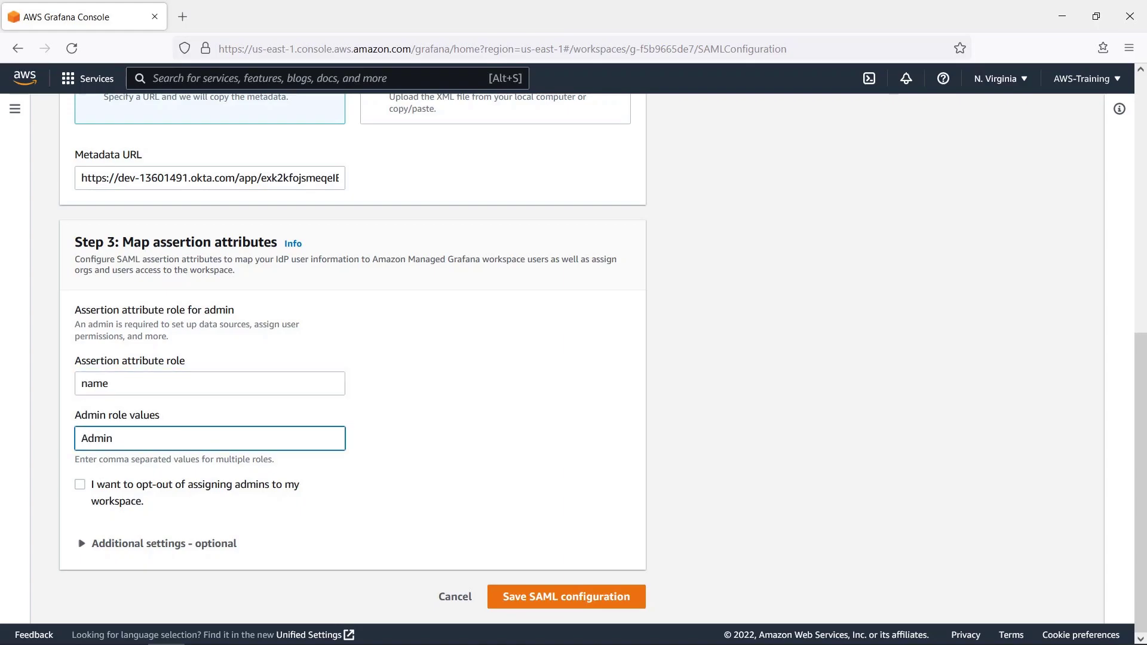
pyautogui.click(84, 403)
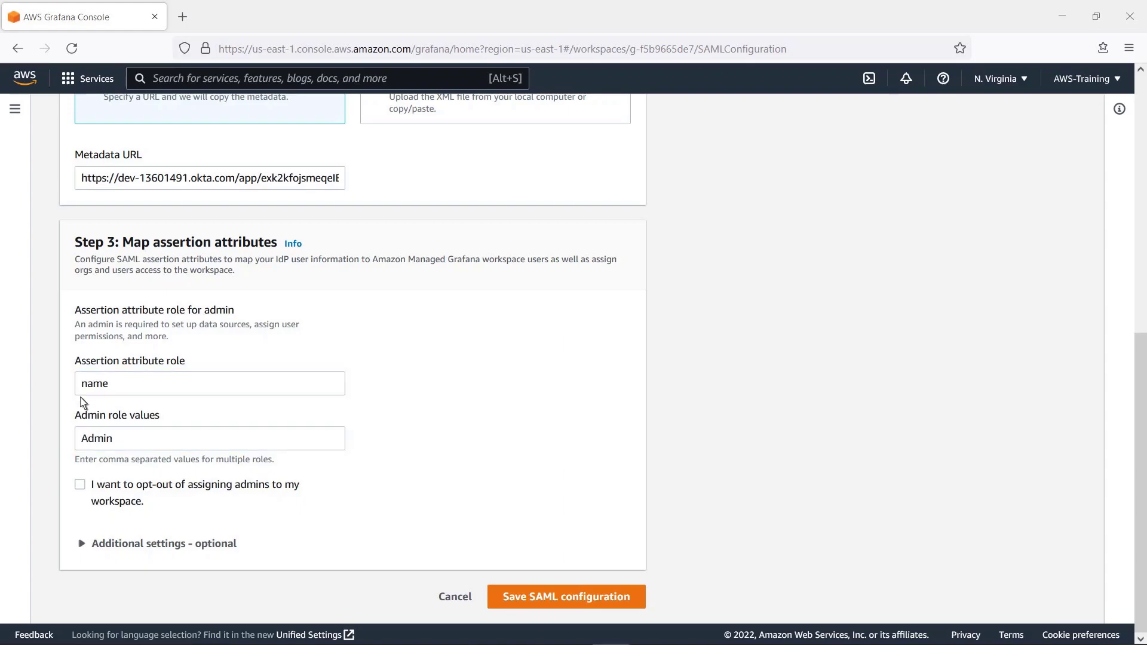
# - Map name to displayName, login and email to mail, and set 60-minute login validity
pyautogui.click(83, 545)
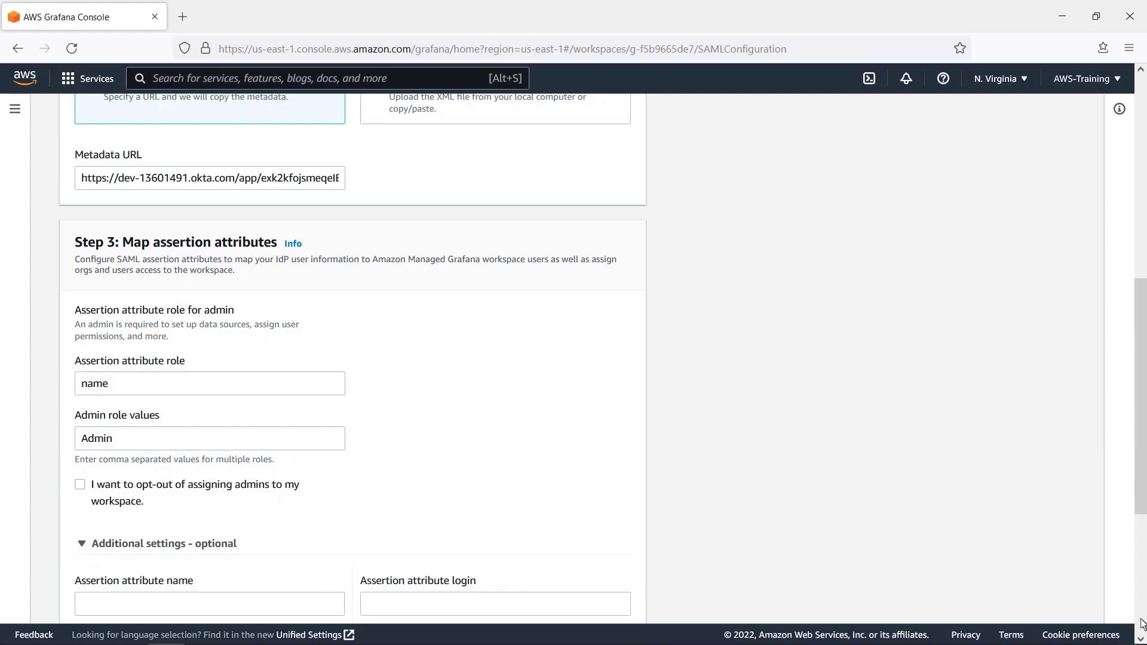
pyautogui.scroll(-5, 1142, 624)
pyautogui.click(87, 335)
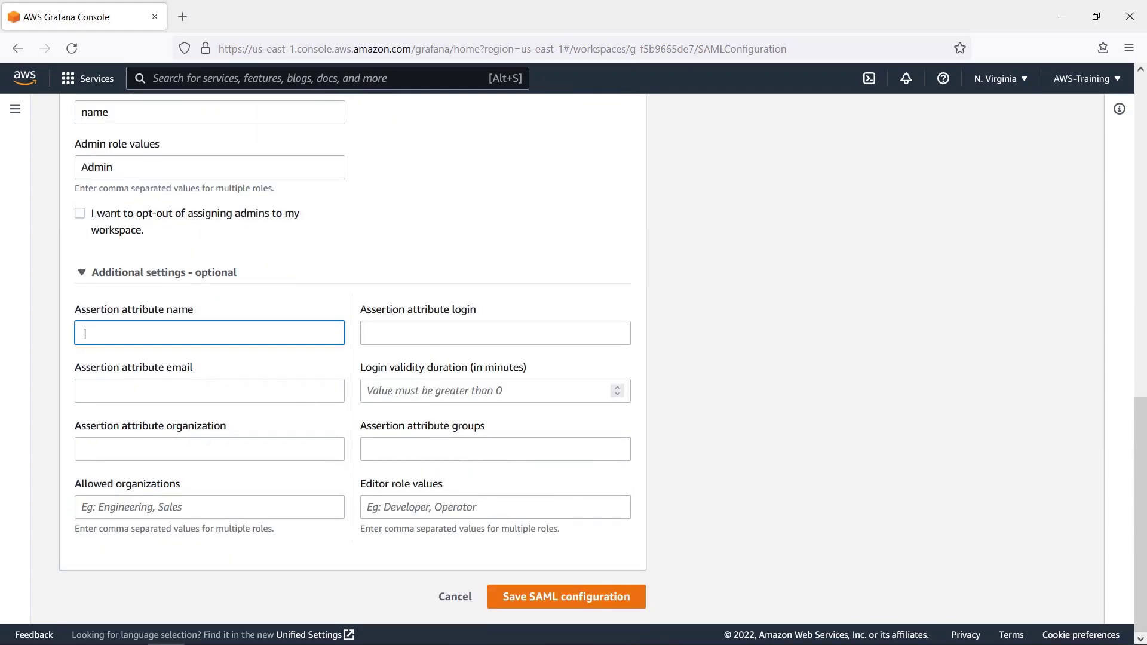
pyautogui.write('displayName')
pyautogui.click(495, 332)
pyautogui.write('mail')
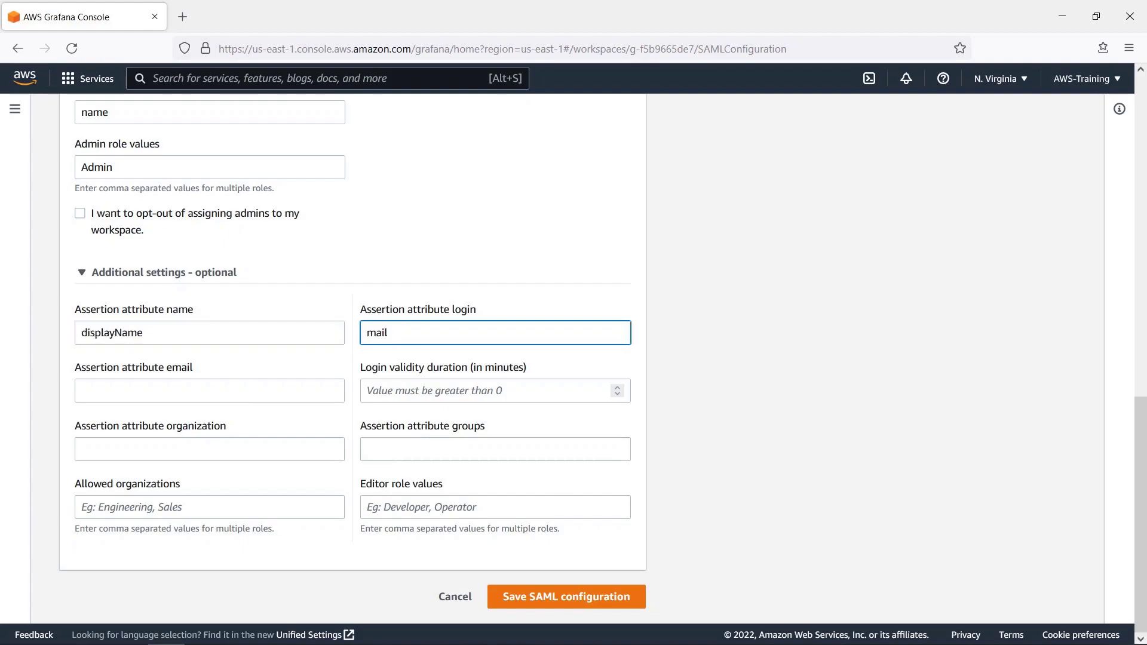
pyautogui.click(209, 391)
pyautogui.write('mail')
pyautogui.click(495, 391)
pyautogui.write('60')
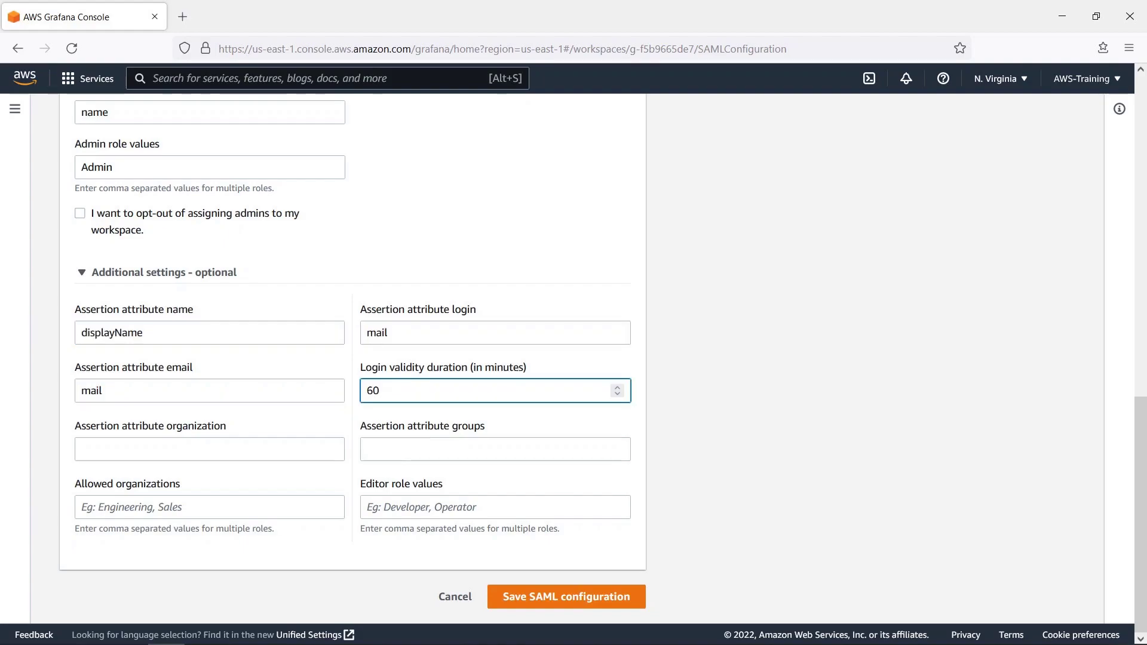
# - Map organization to organization and groups to division, with Editor as editor role values
pyautogui.click(209, 449)
pyautogui.write('organization')
pyautogui.click(496, 449)
pyautogui.write('division')
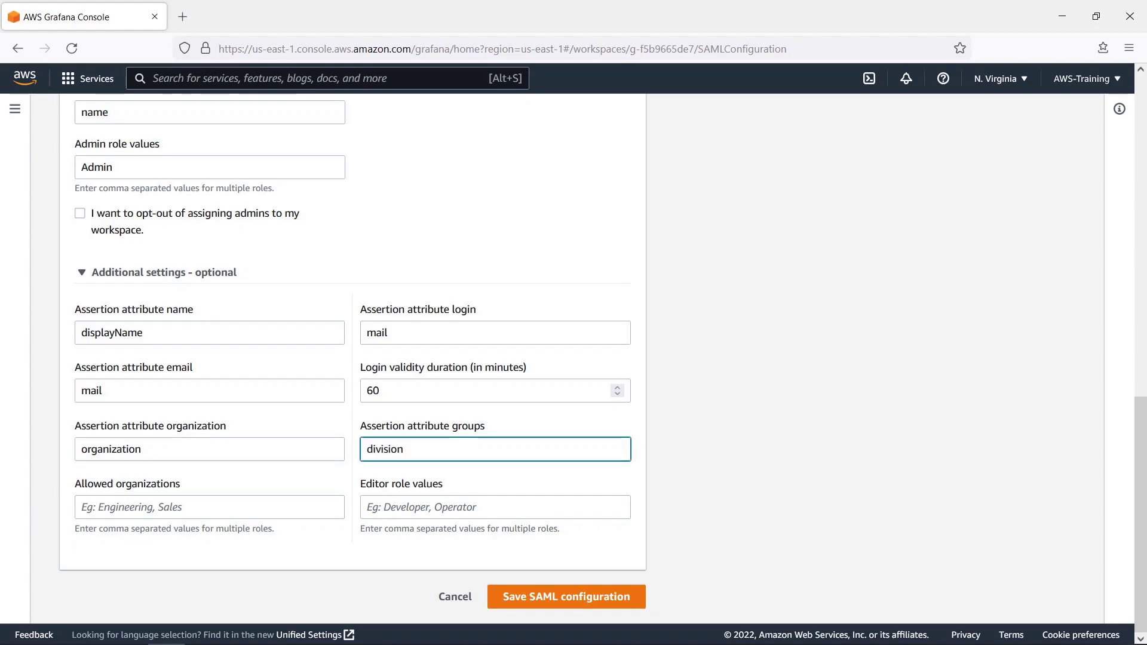
pyautogui.click(496, 507)
pyautogui.write('Editor')
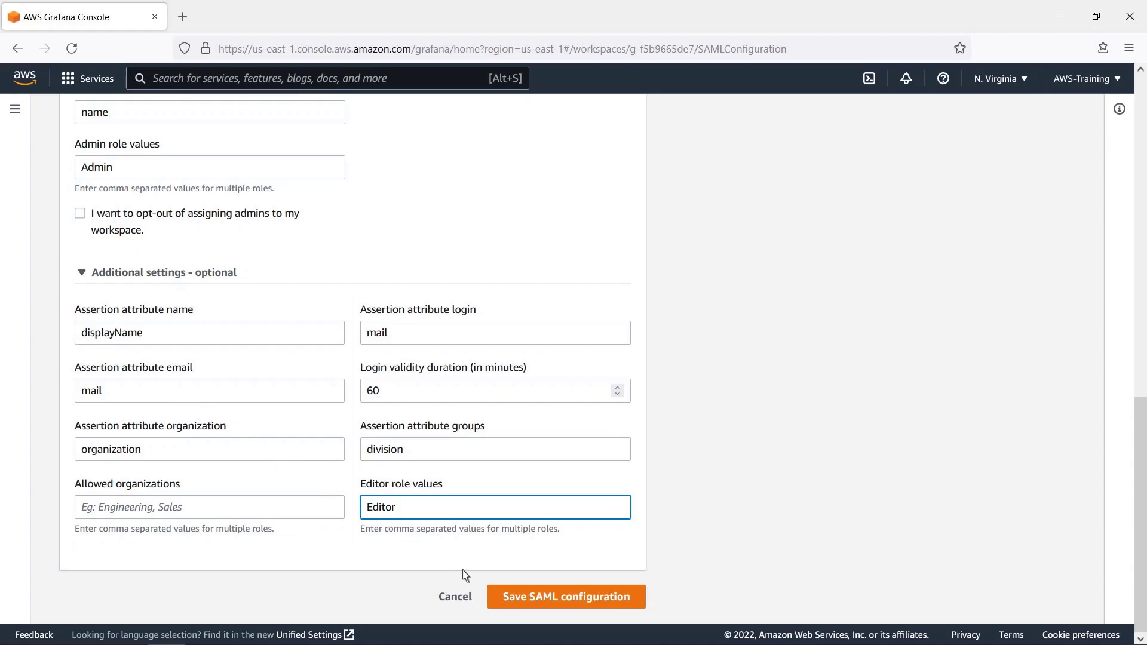
# - Save the SAML configuration and sign in to the workspace with the Okta admin credentials
pyautogui.click(510, 599)
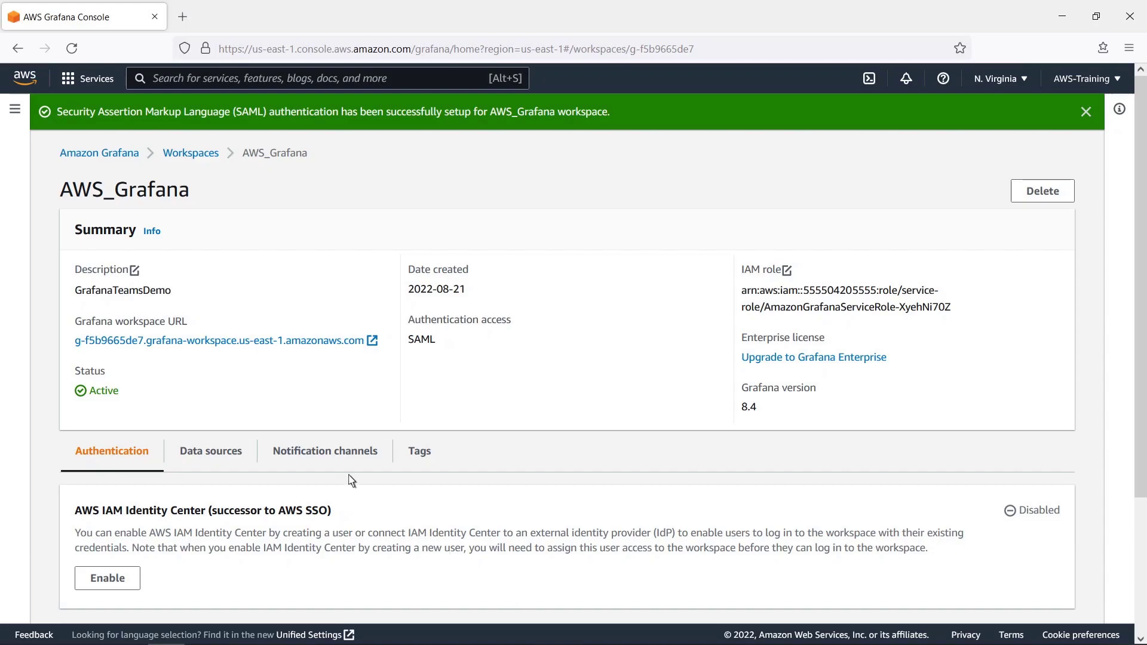
pyautogui.click(180, 343)
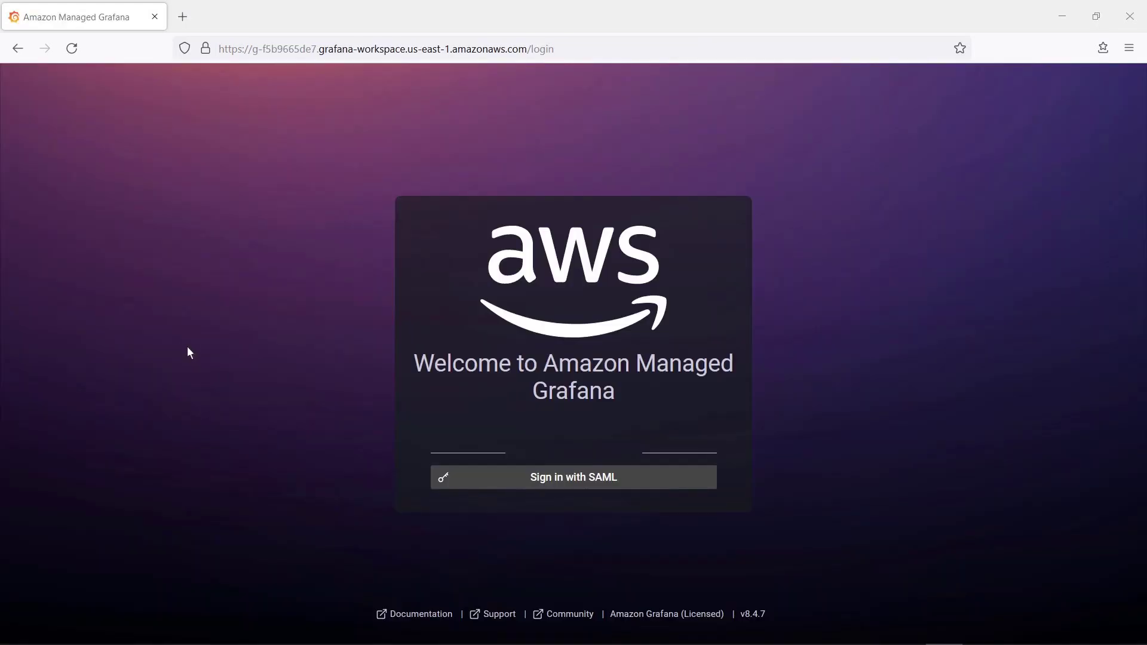
pyautogui.click(543, 479)
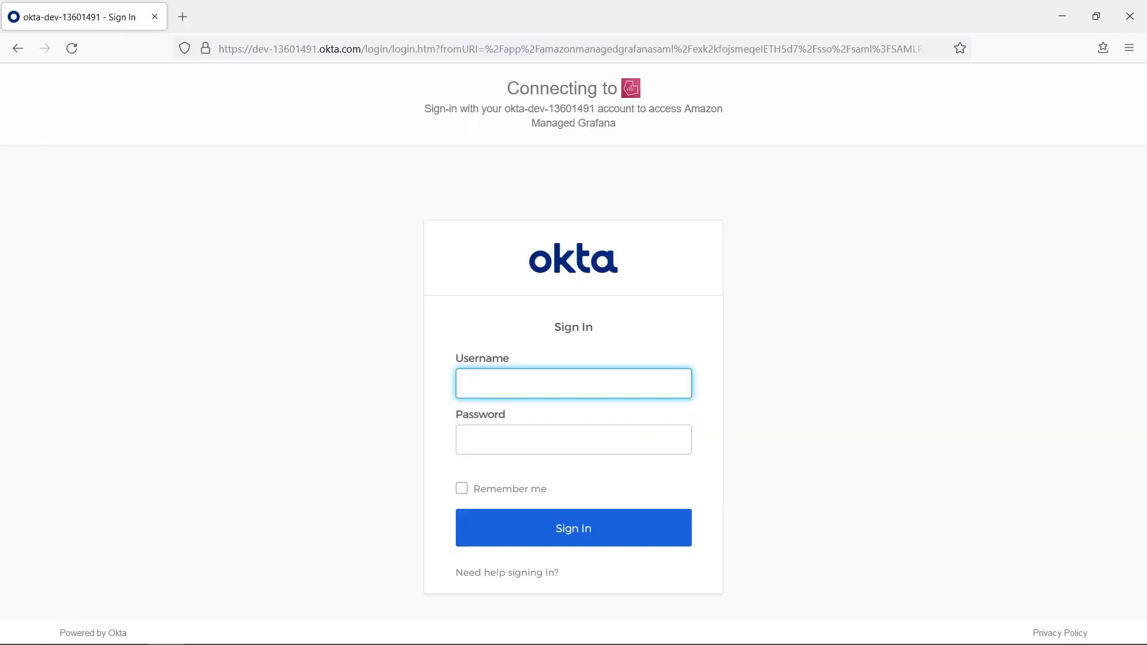
pyautogui.write('AMGadmin1')
pyautogui.press('Tab')
pyautogui.write('•••••••••')
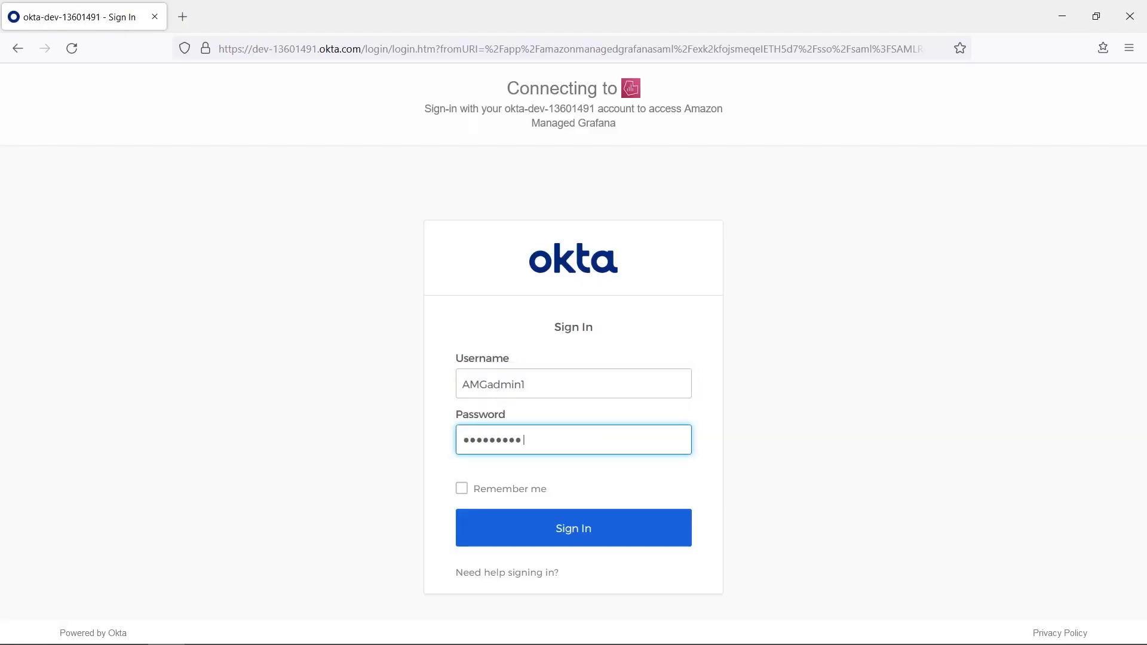
pyautogui.click(569, 530)
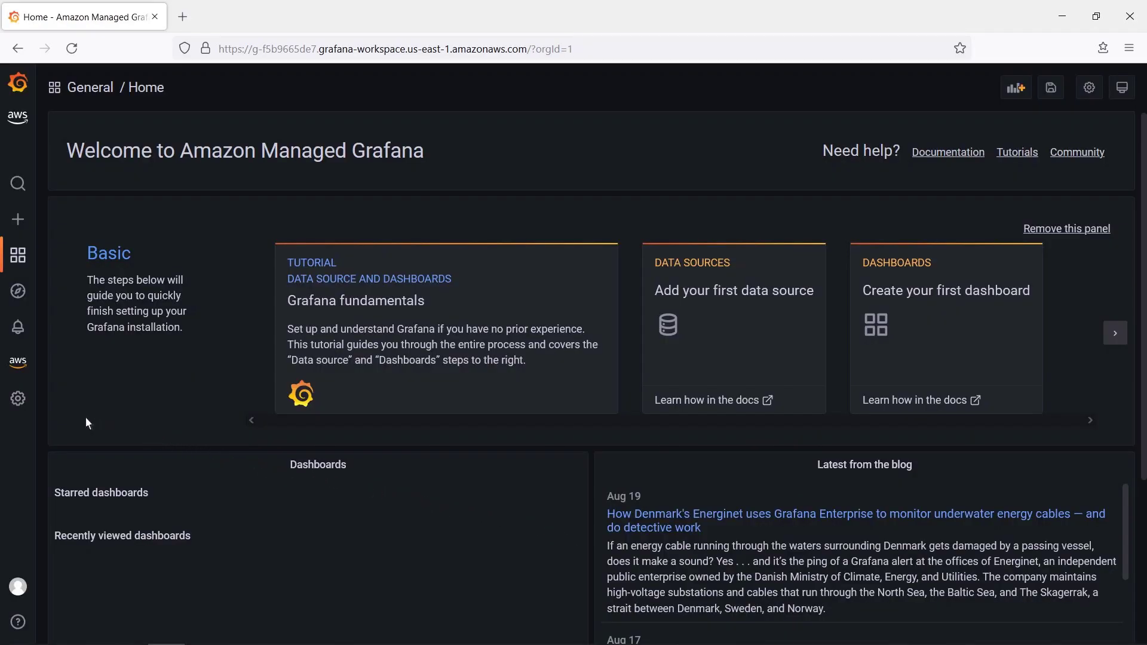
# - Create a new team named AMGEditors from Configuration > Teams
pyautogui.moveTo(19, 402)
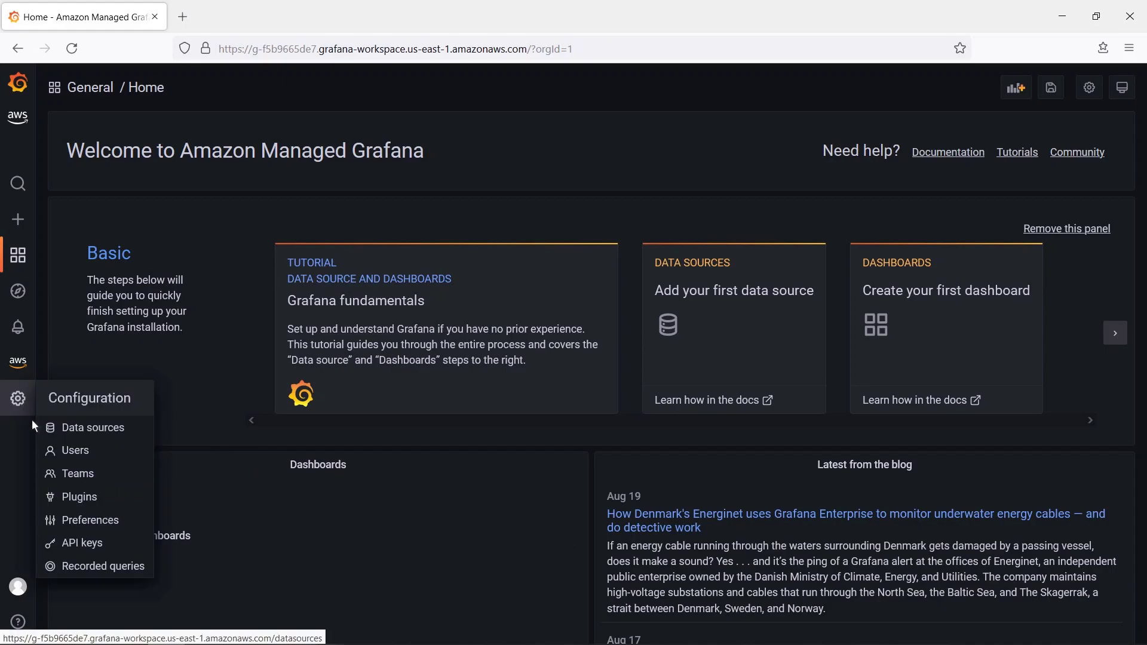
pyautogui.click(67, 476)
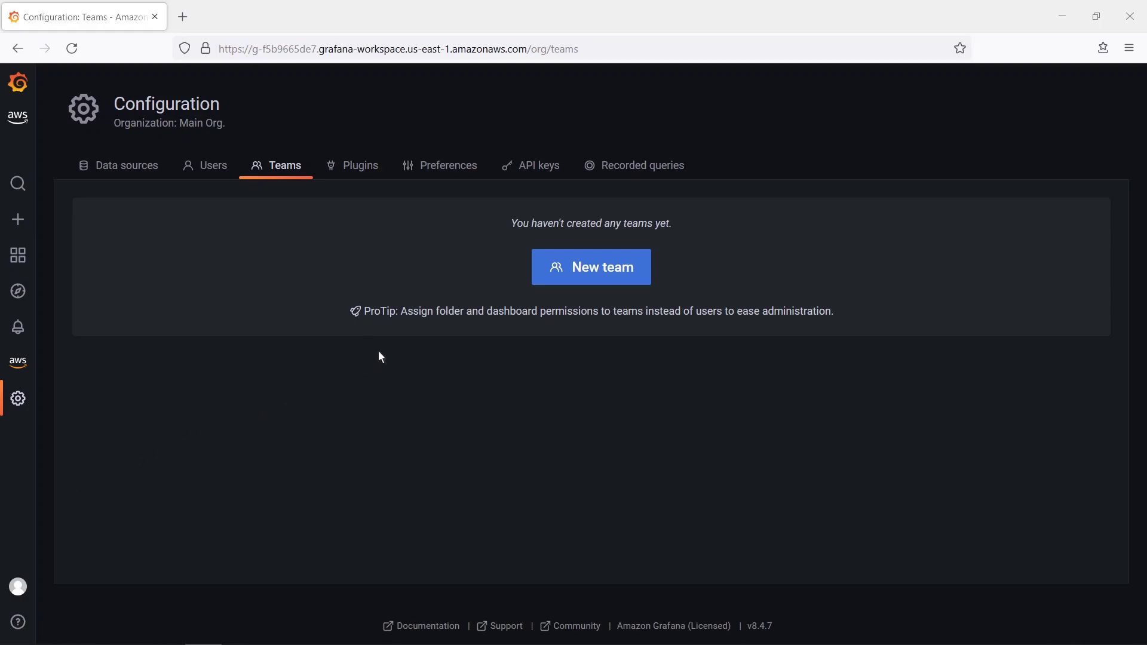
pyautogui.click(541, 278)
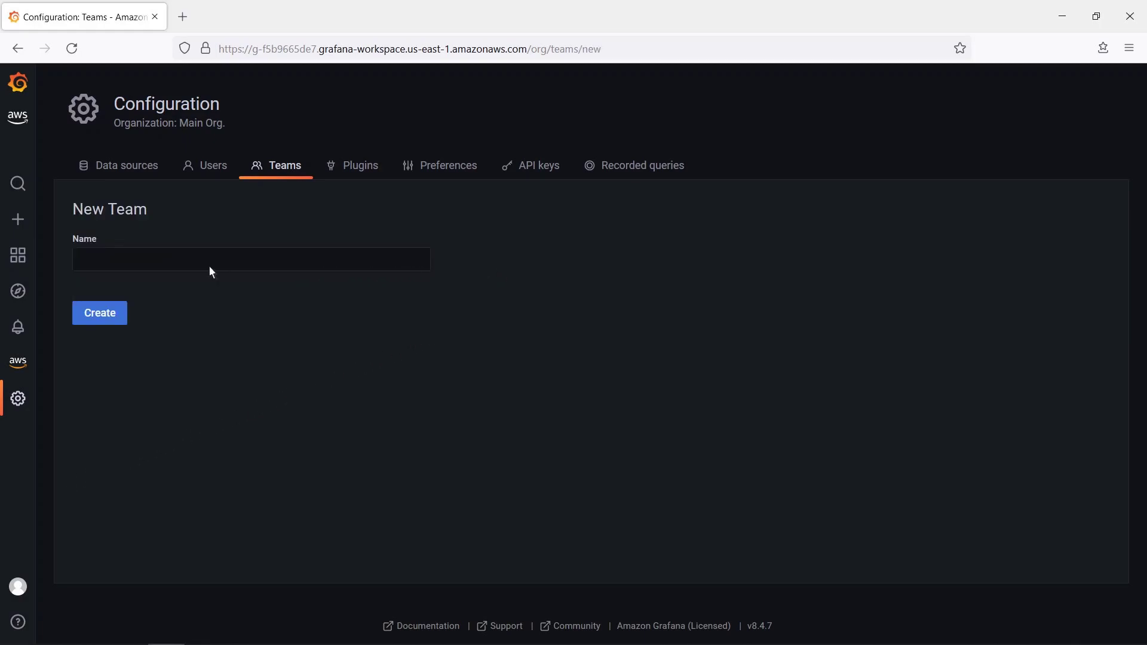
pyautogui.click(93, 267)
pyautogui.write('AMGEditors')
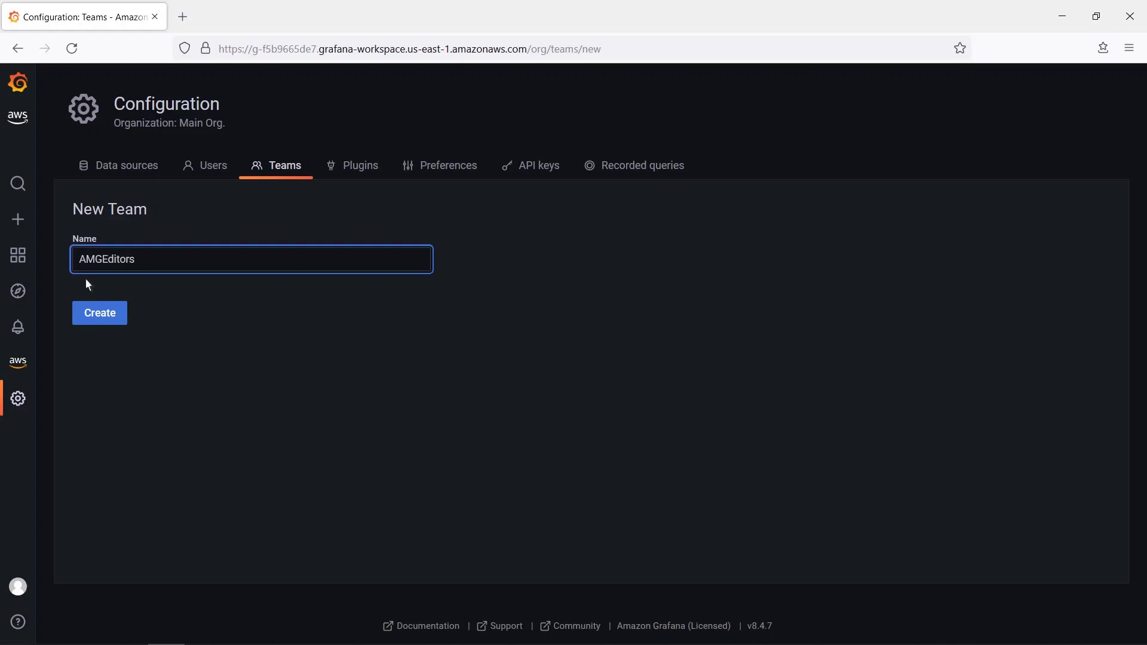
pyautogui.click(98, 318)
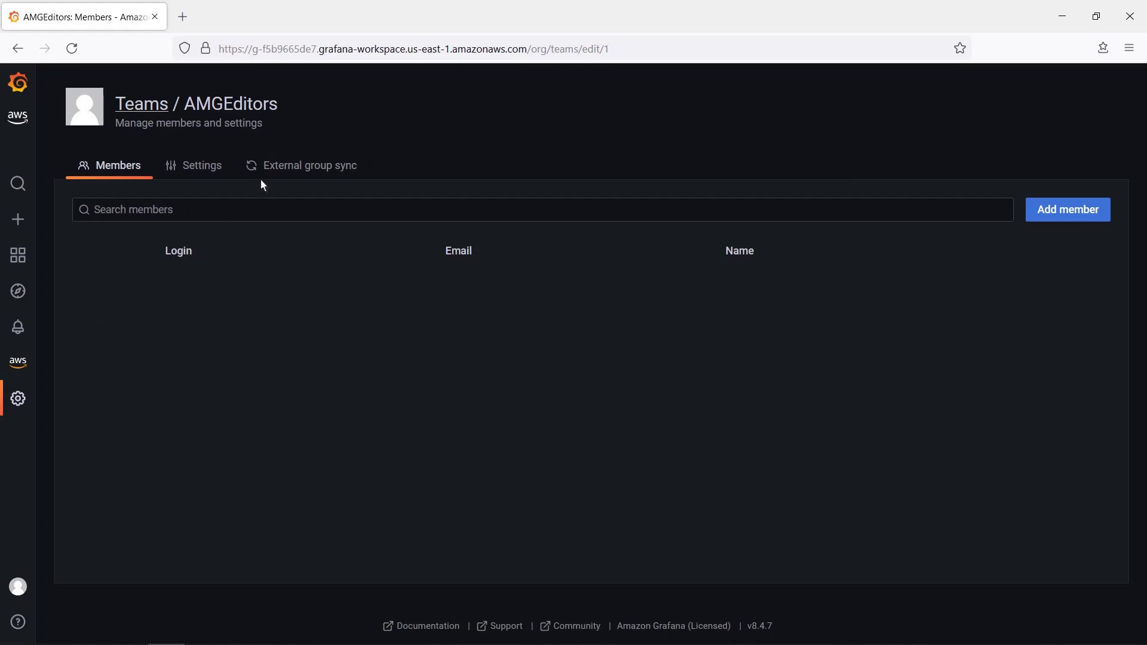
# - Add ASupport as an external sync group for AMGEditors, then return to Members
pyautogui.click(273, 167)
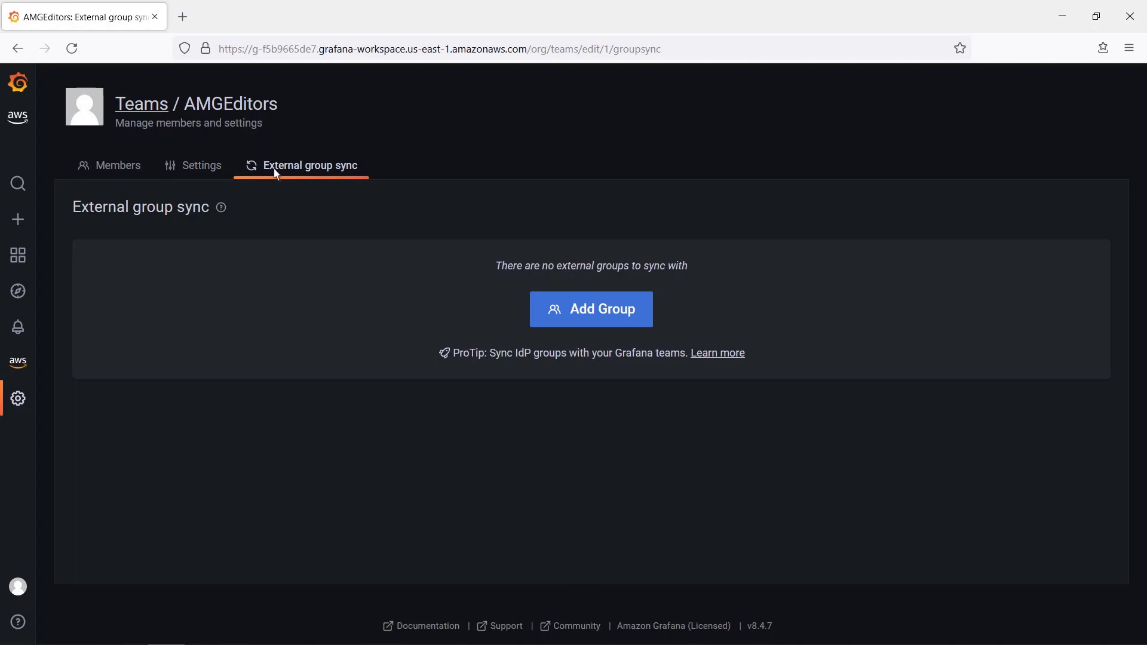
pyautogui.click(578, 318)
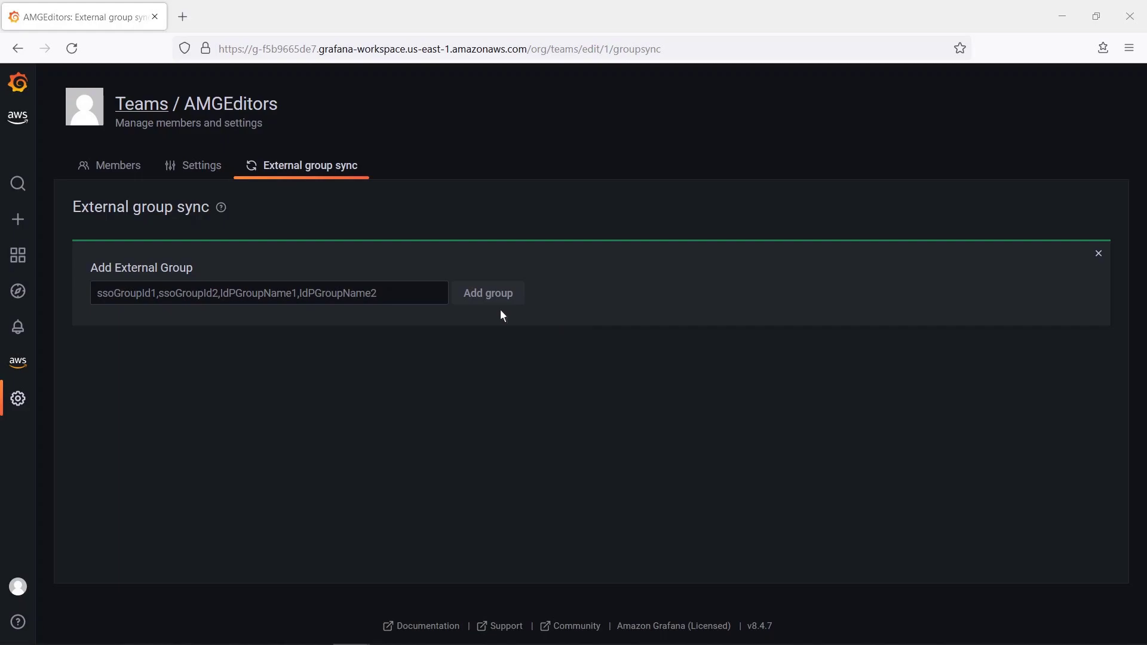
pyautogui.click(100, 297)
pyautogui.write('ASupport')
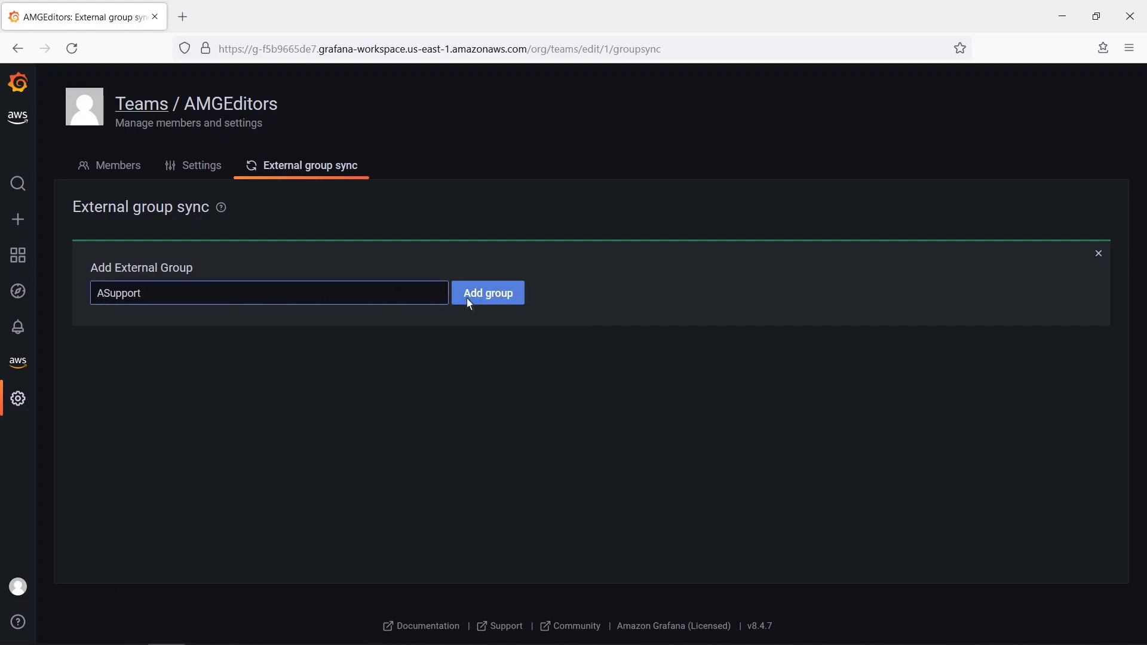
pyautogui.click(467, 297)
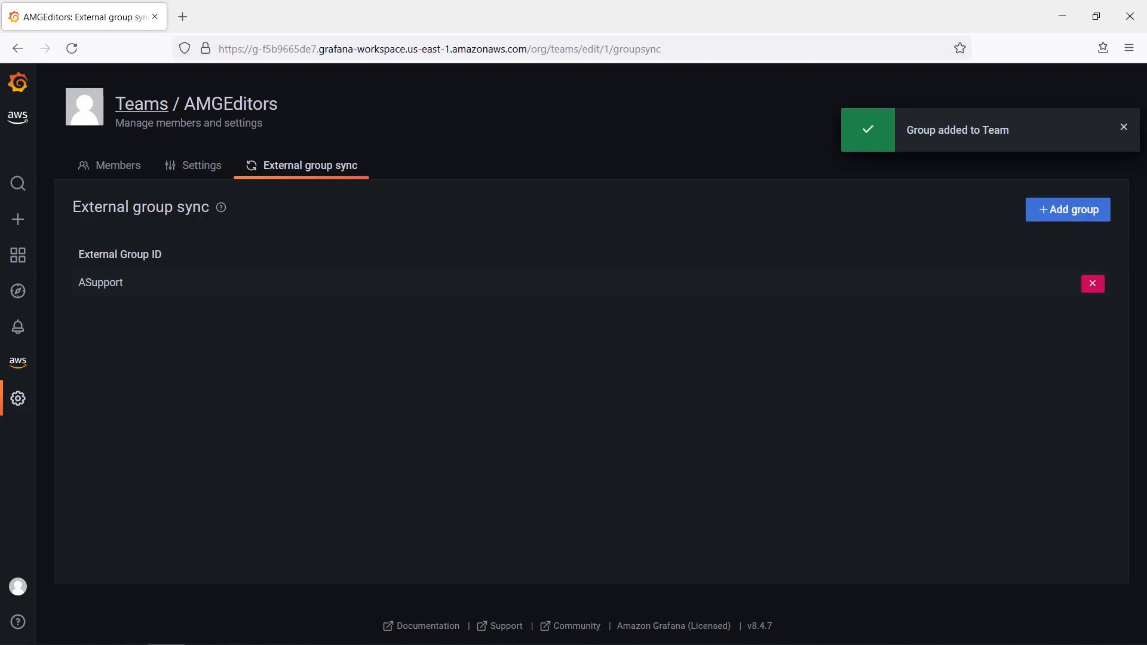
pyautogui.click(117, 167)
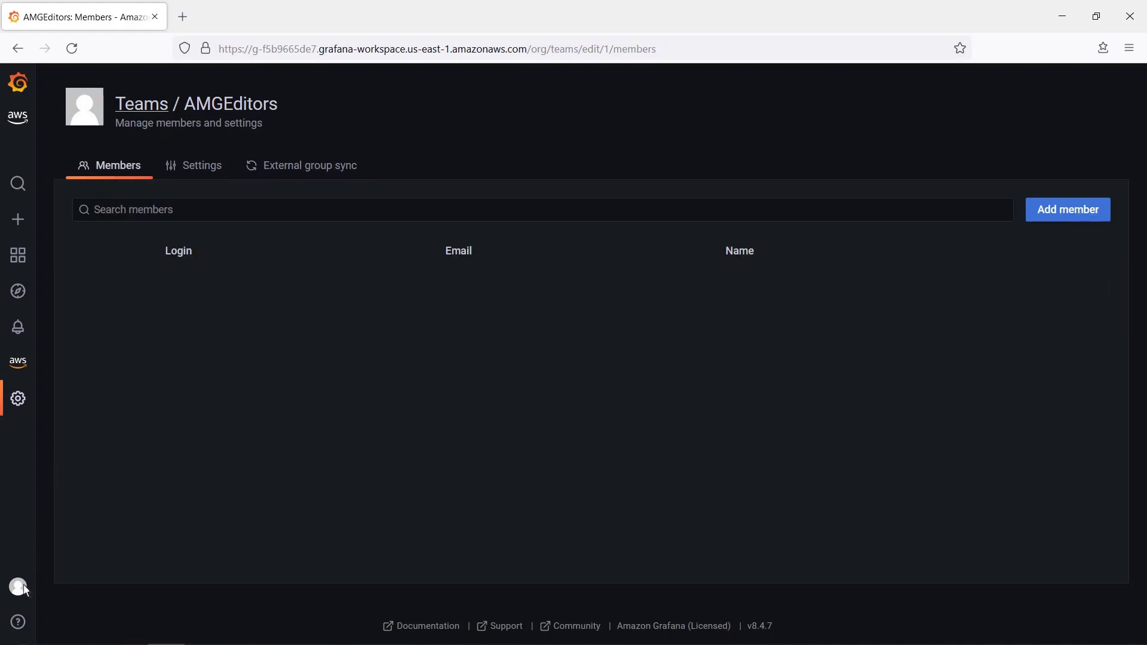
# - Sign out and sign back in through Okta using the editor account's credentials
pyautogui.moveTo(27, 587)
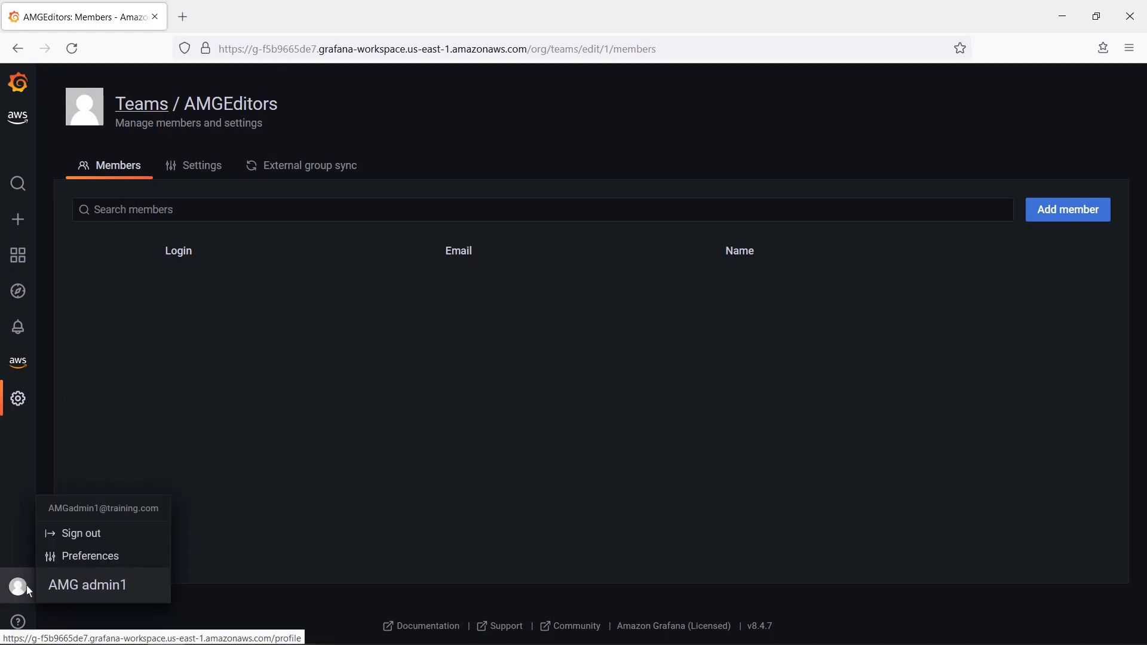
pyautogui.click(65, 534)
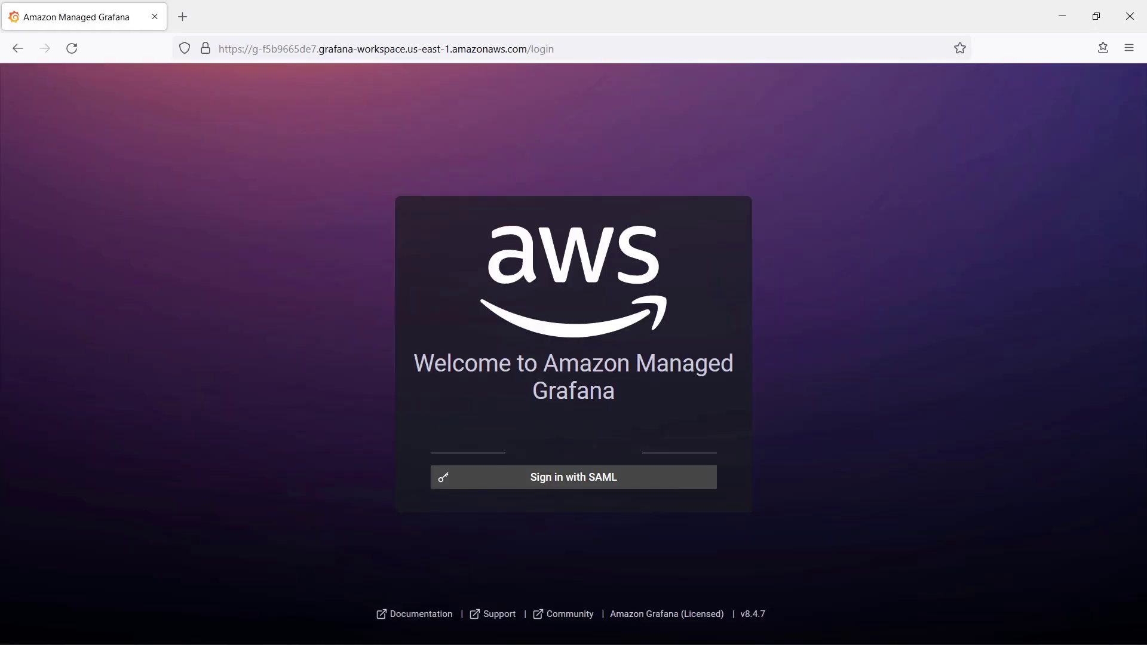
pyautogui.click(524, 485)
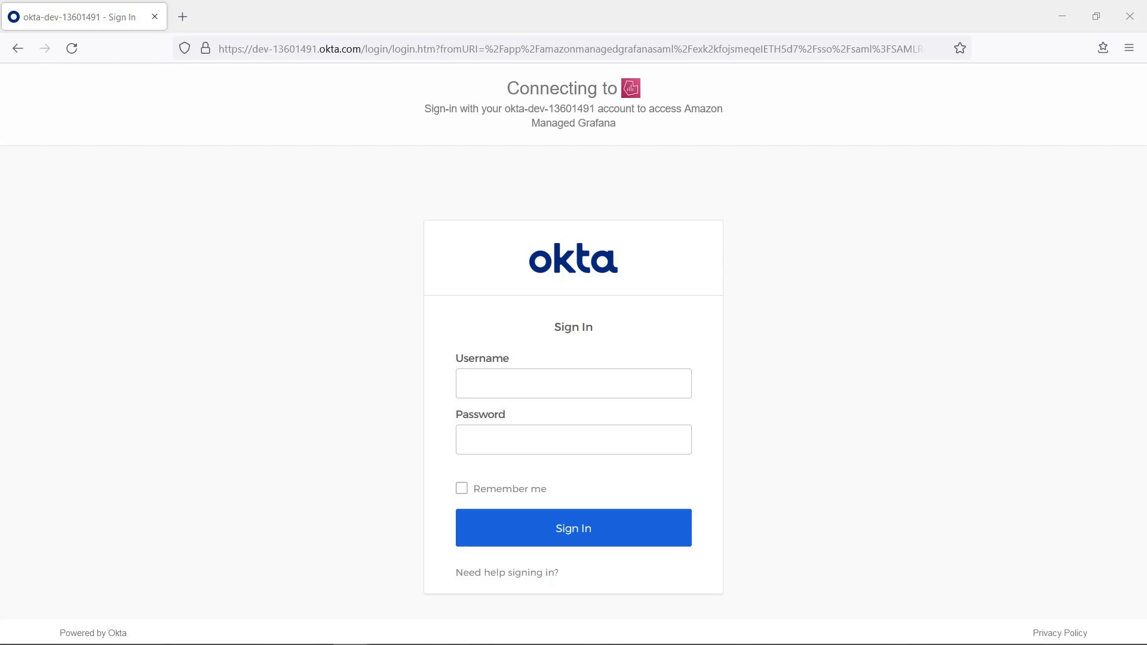
pyautogui.write('AMGeditor3')
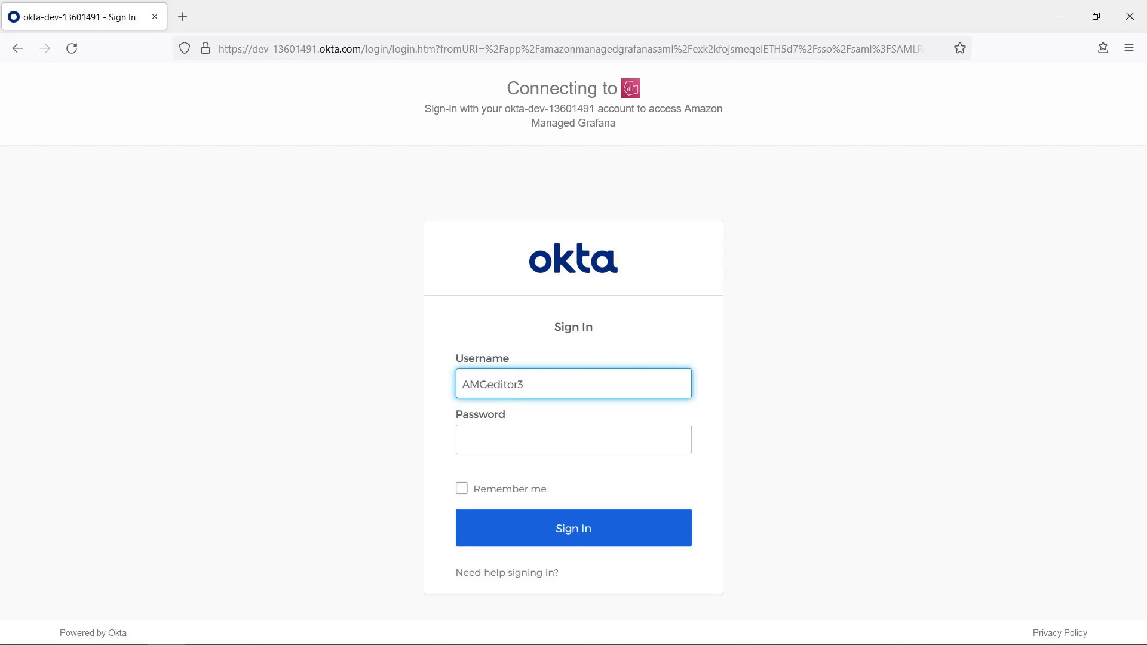
pyautogui.press('Tab')
pyautogui.write('*********')
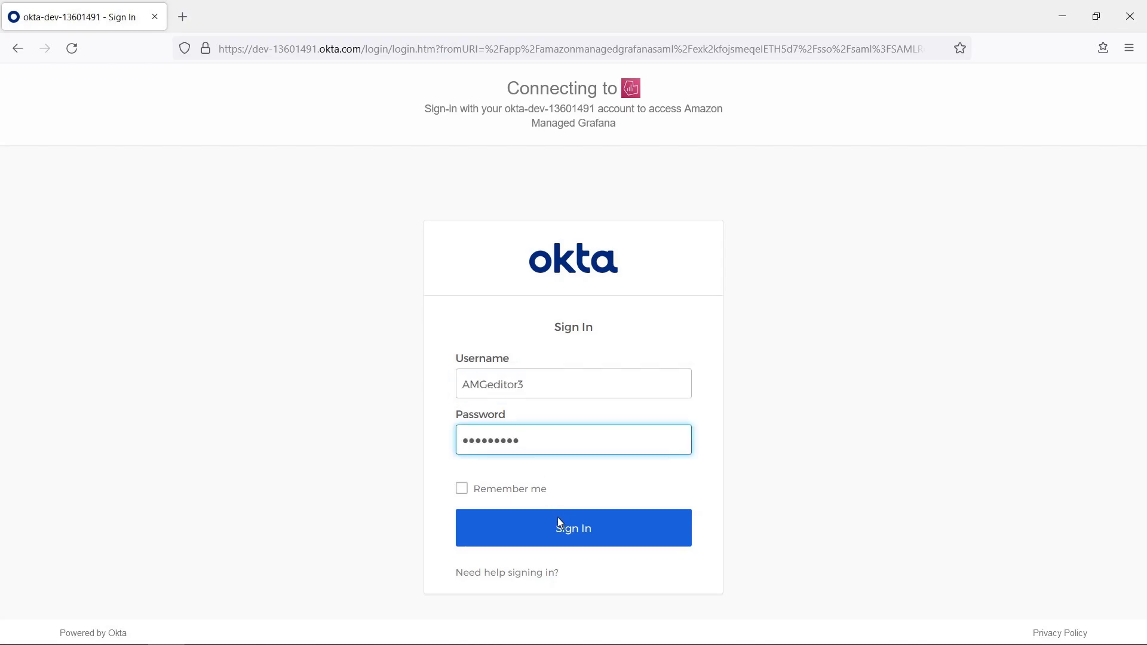
pyautogui.click(563, 533)
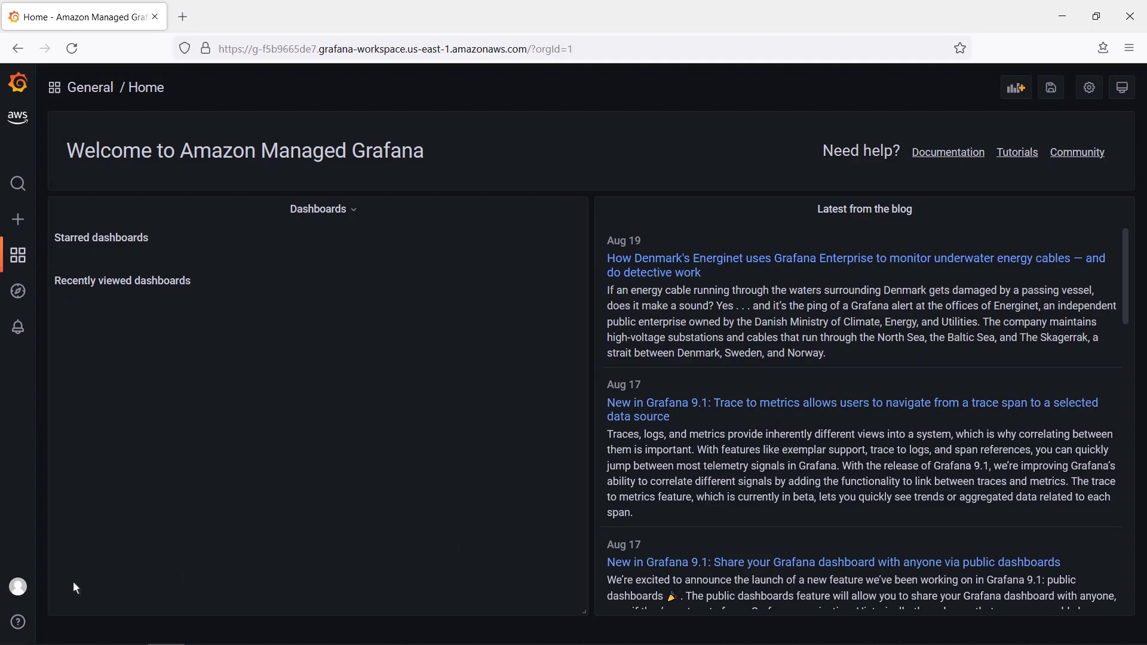
# - Sign out the editor and sign back in through Okta using the admin credentials
pyautogui.moveTo(23, 591)
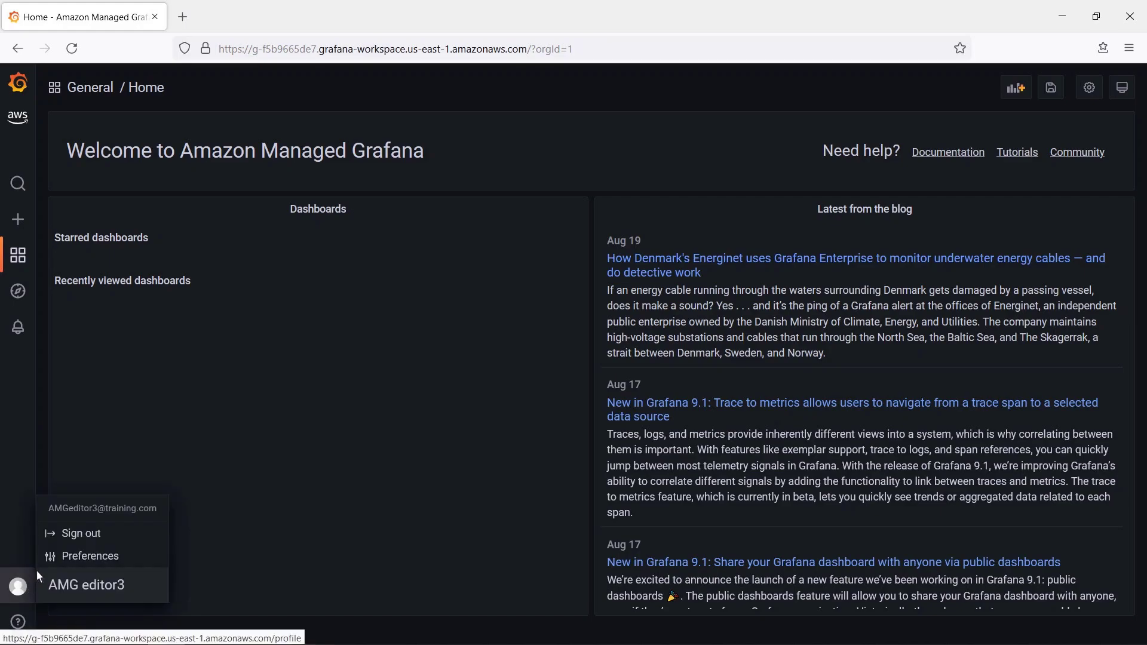
pyautogui.click(69, 540)
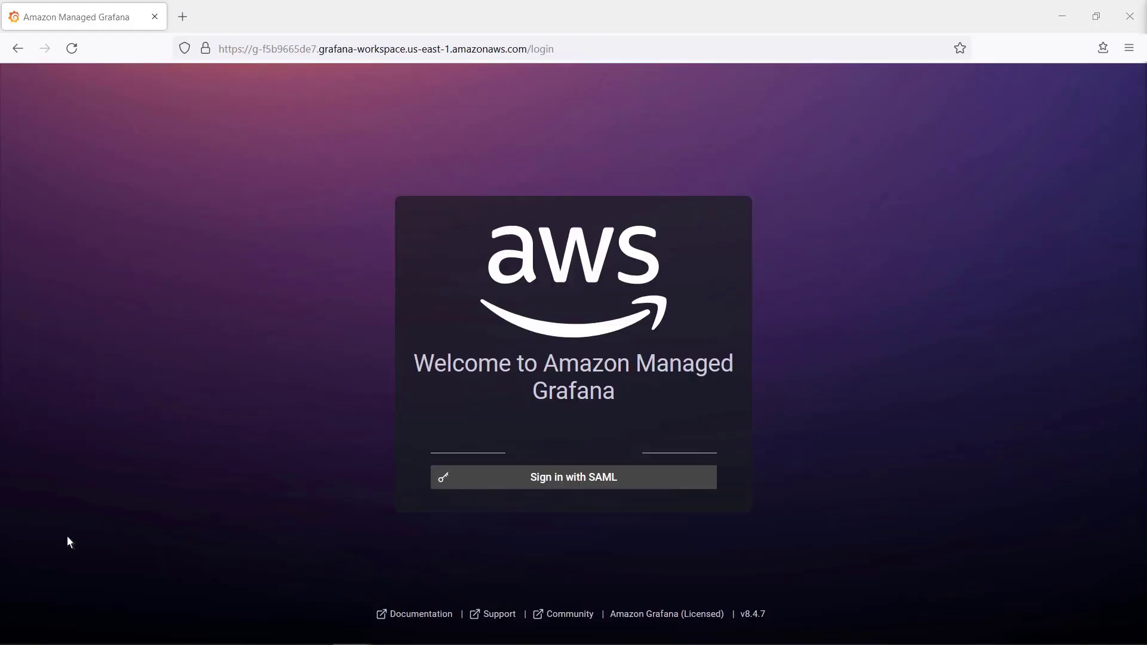
pyautogui.click(538, 478)
pyautogui.write('AMGadmin1')
pyautogui.press('Tab')
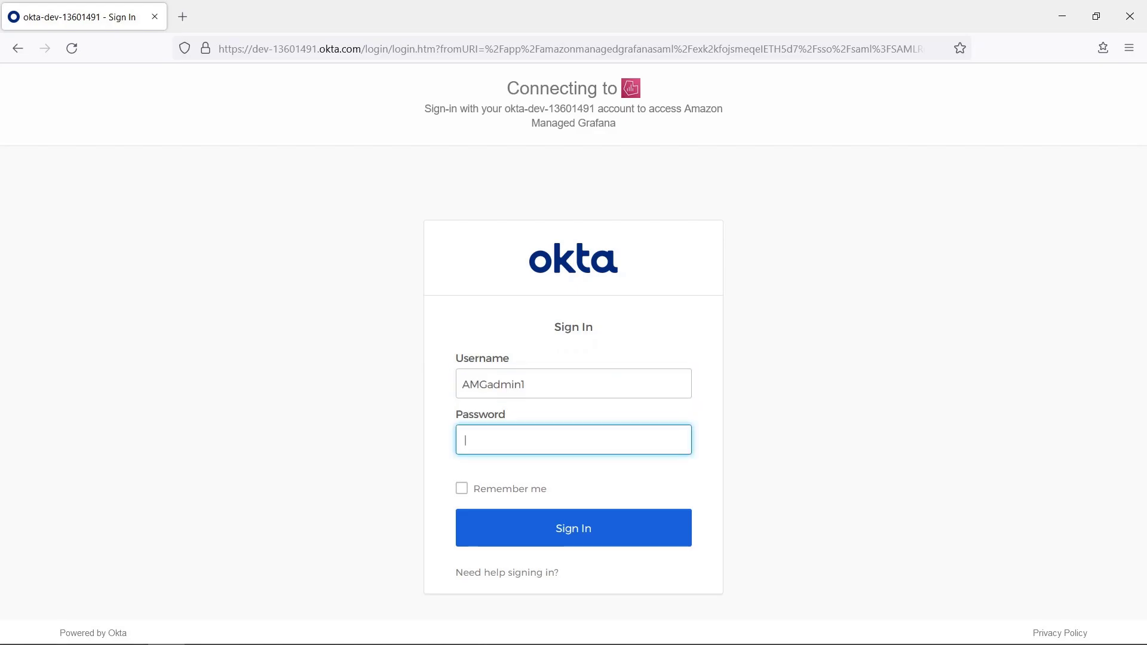
pyautogui.write('*********')
pyautogui.click(561, 530)
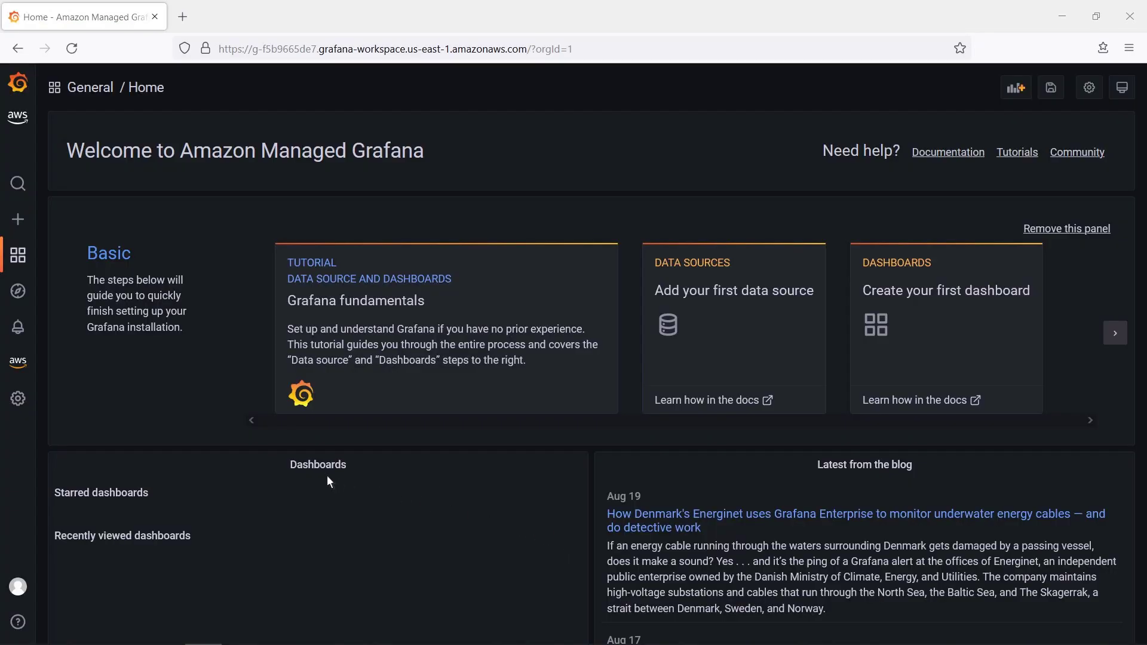
# - Open the AMGEditors team to see its single SAML-synced editor member
pyautogui.moveTo(26, 415)
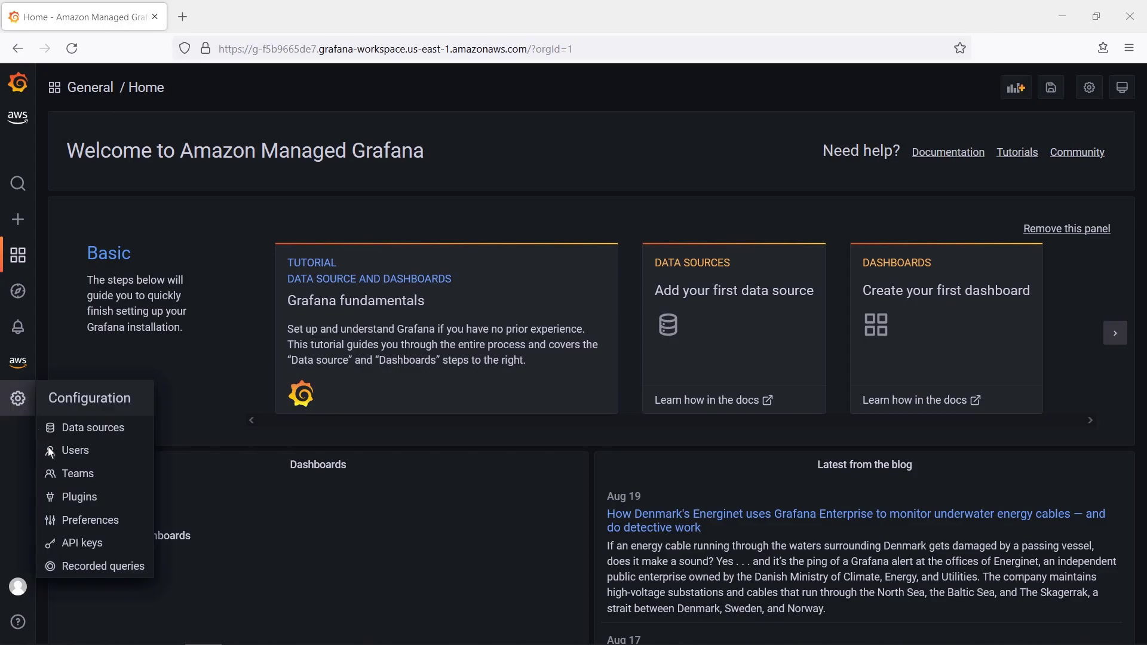
pyautogui.click(68, 478)
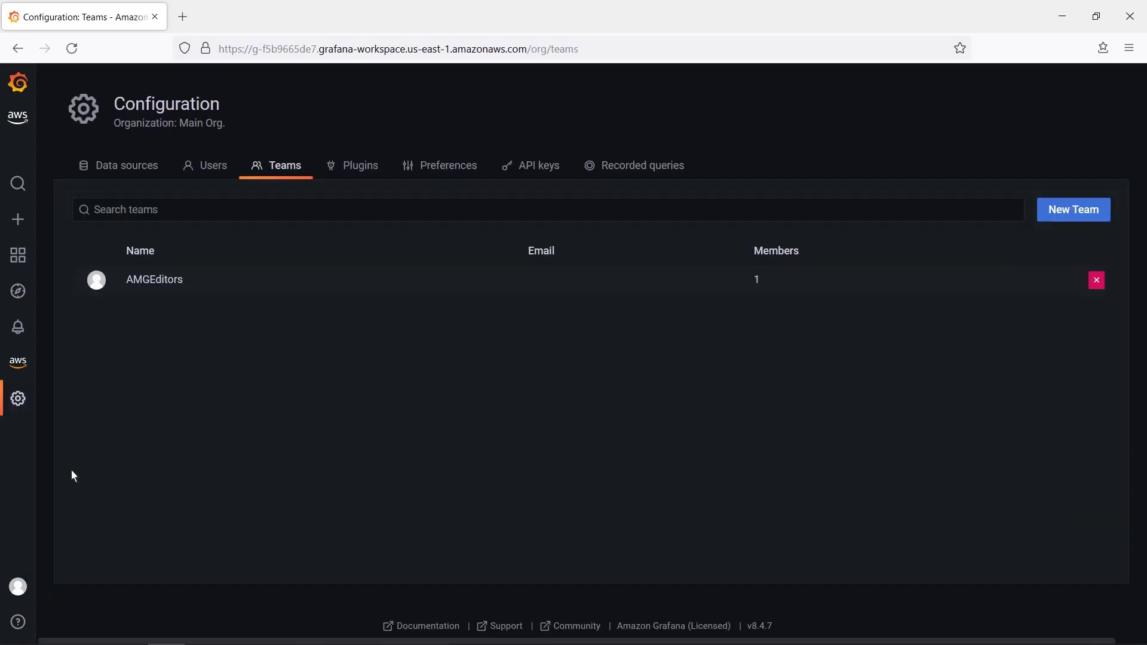
pyautogui.click(138, 282)
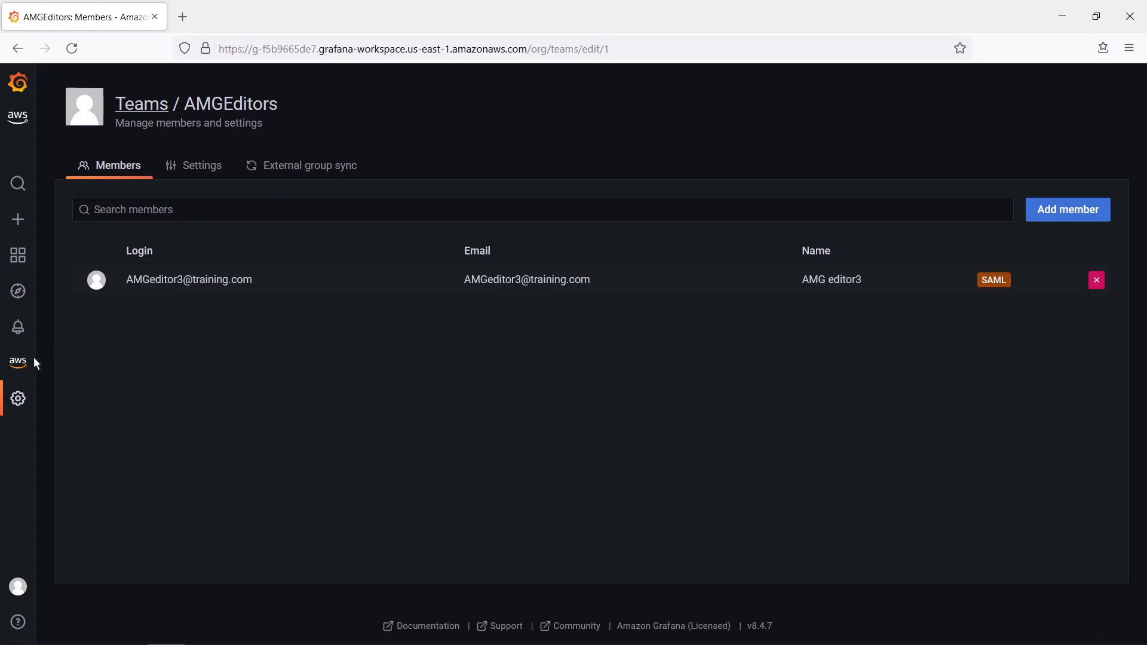
# - Add an Amazon CloudWatch data source with default region US East (Ohio)
pyautogui.moveTo(34, 376)
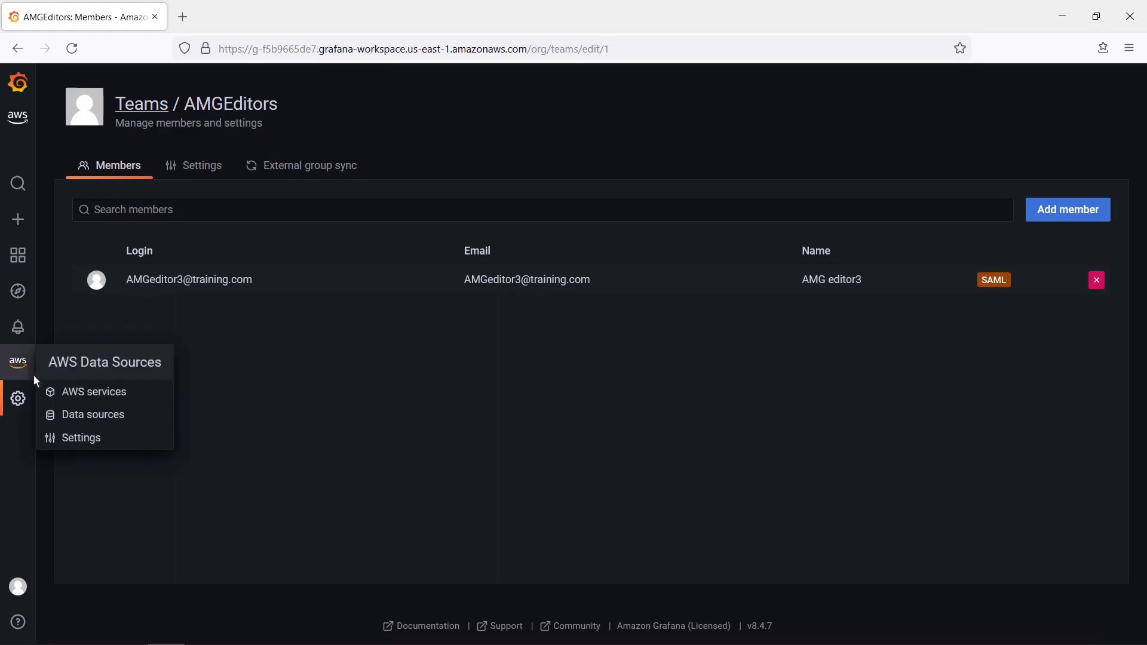
pyautogui.click(68, 397)
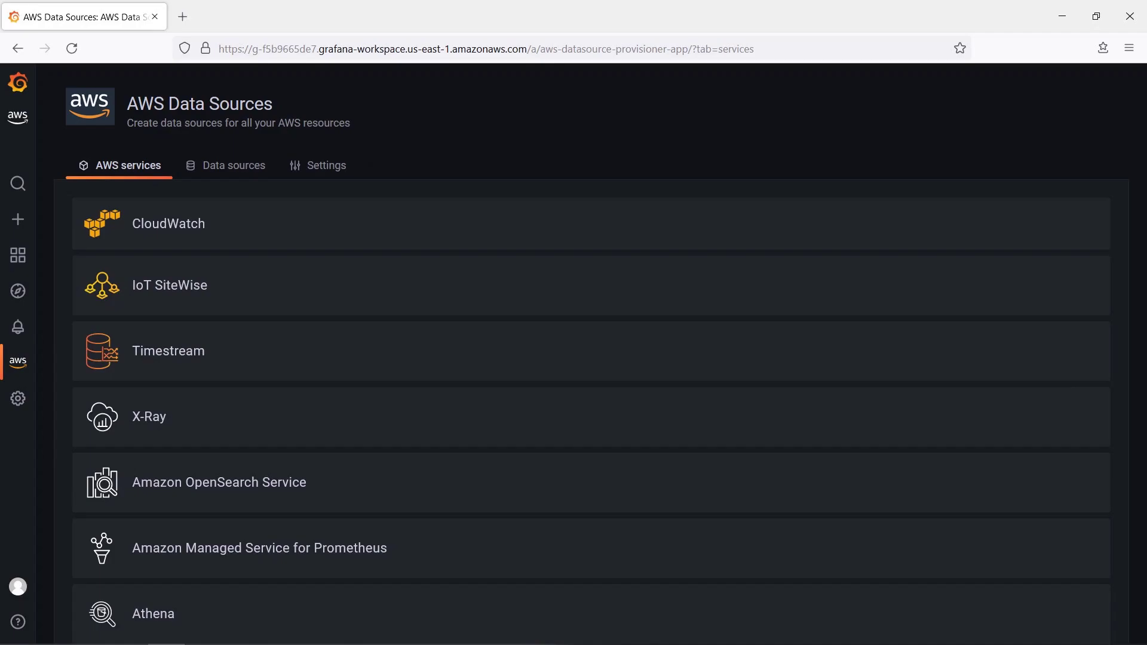
pyautogui.click(150, 238)
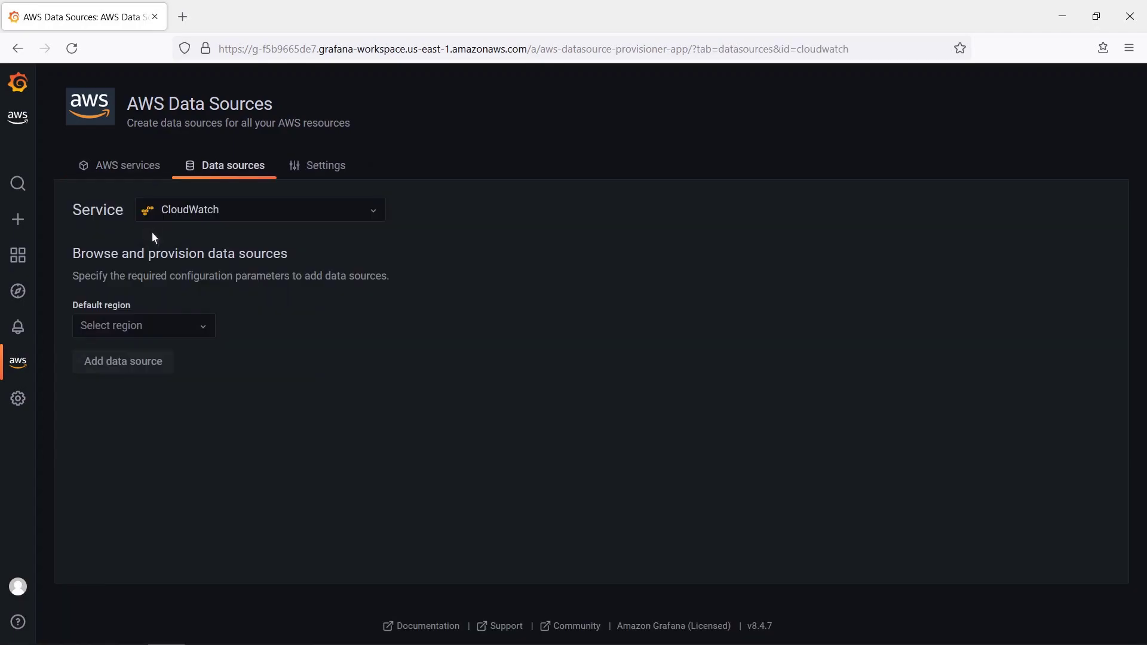
pyautogui.click(206, 333)
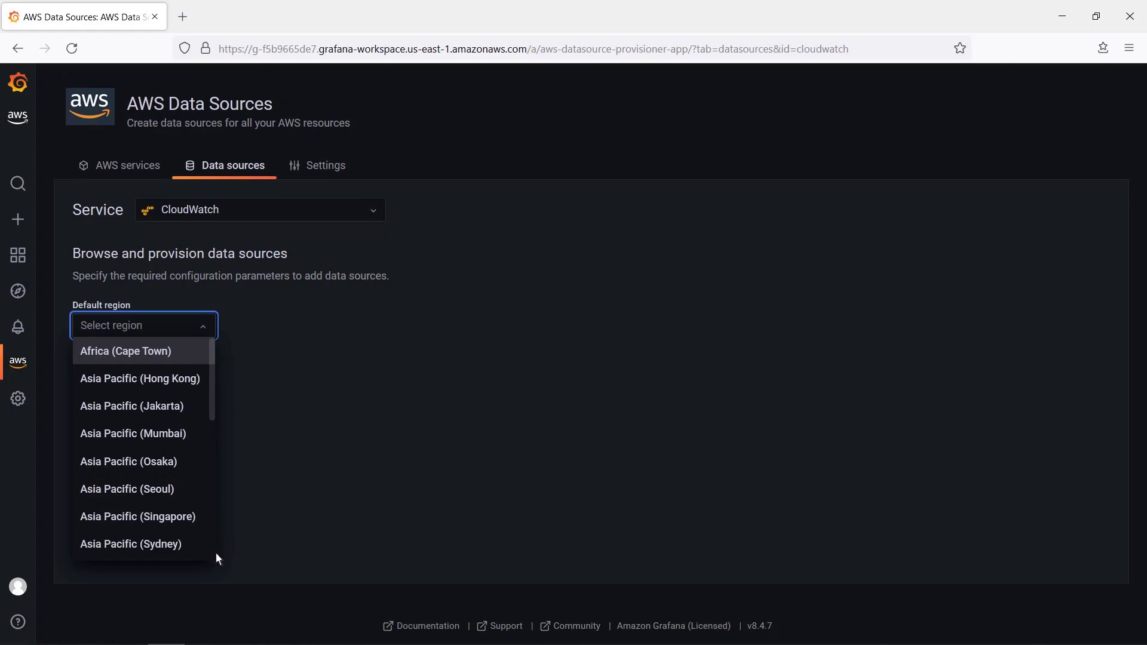
pyautogui.scroll(-5, 217, 558)
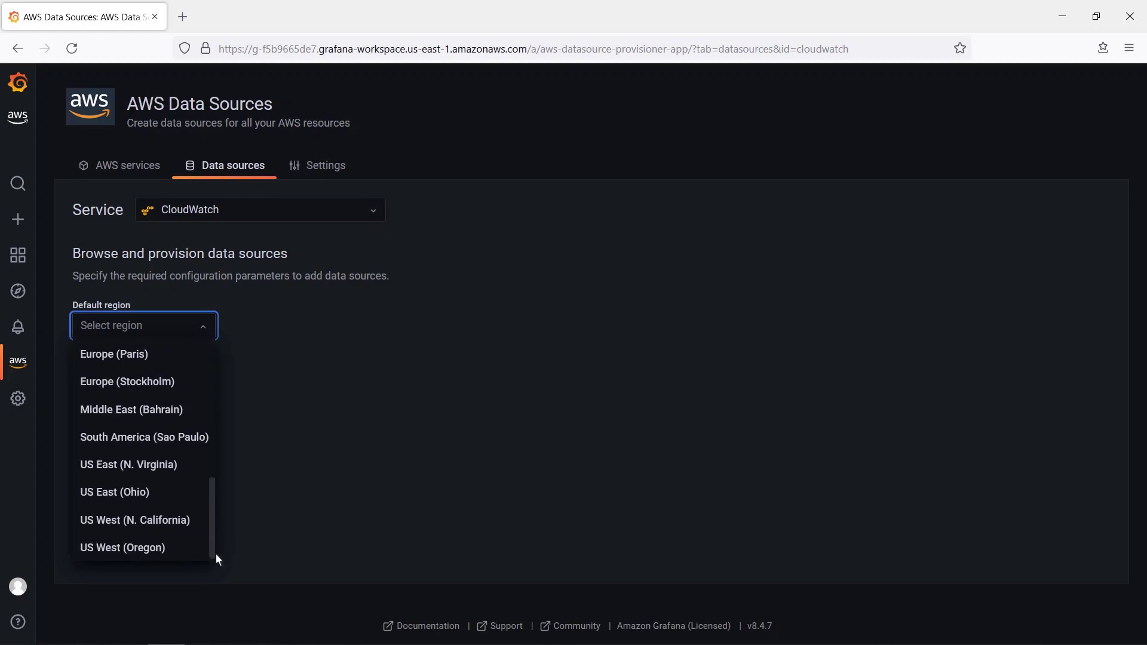
pyautogui.click(134, 493)
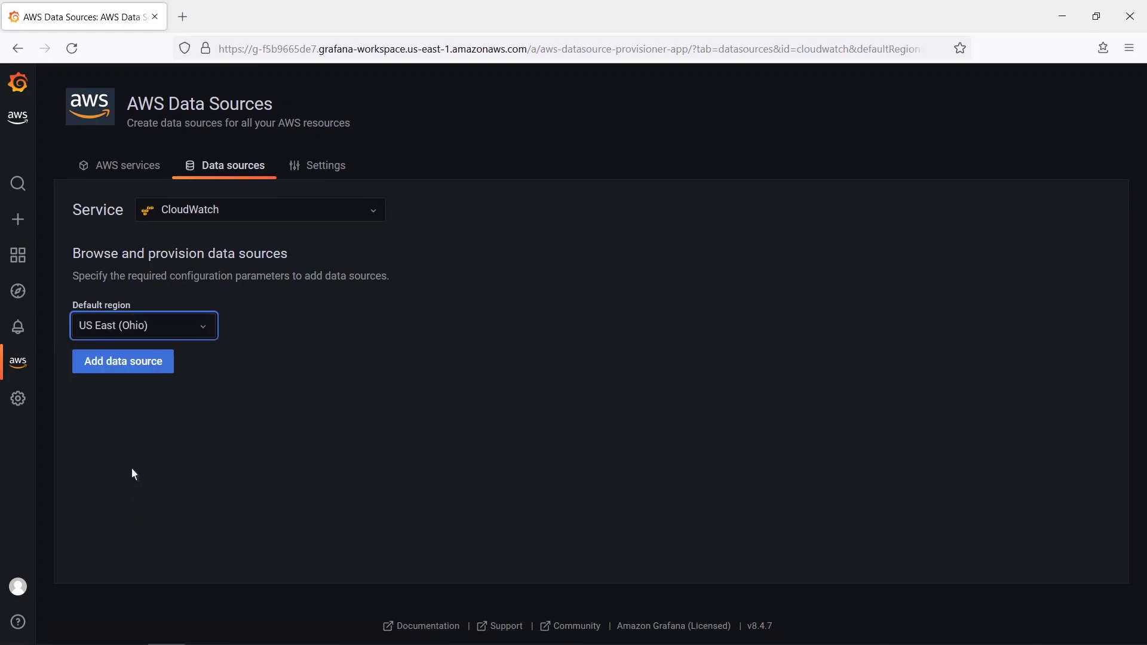
pyautogui.click(117, 365)
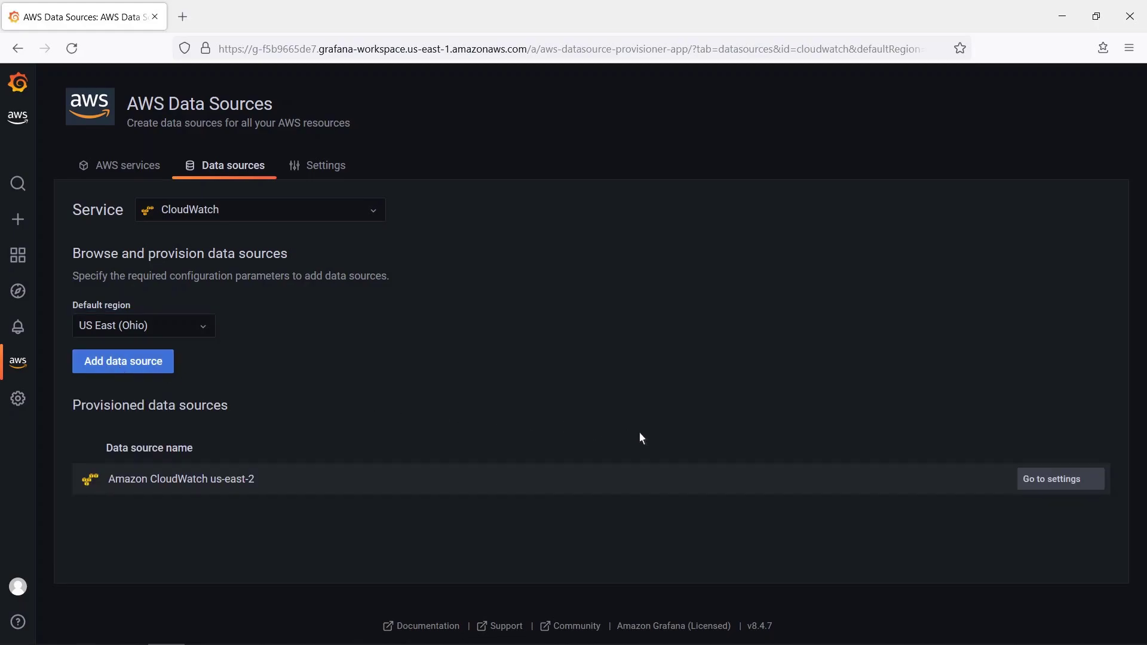
# - Save and test the CloudWatch data source, then view its Permissions page
pyautogui.click(1033, 479)
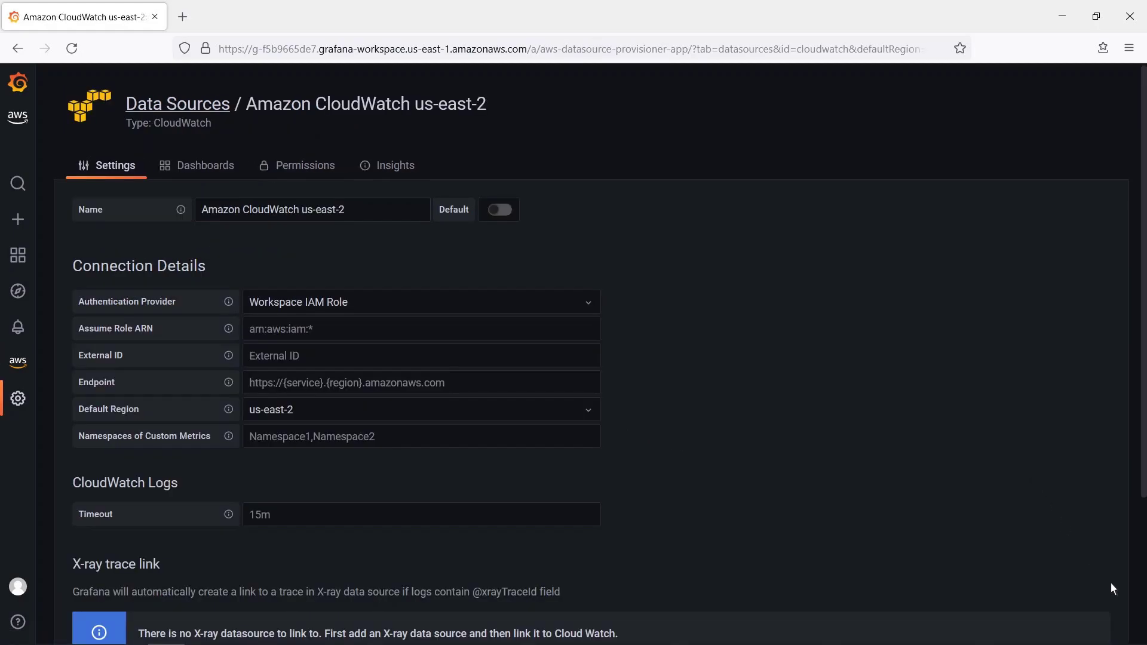
pyautogui.scroll(-3, 1139, 623)
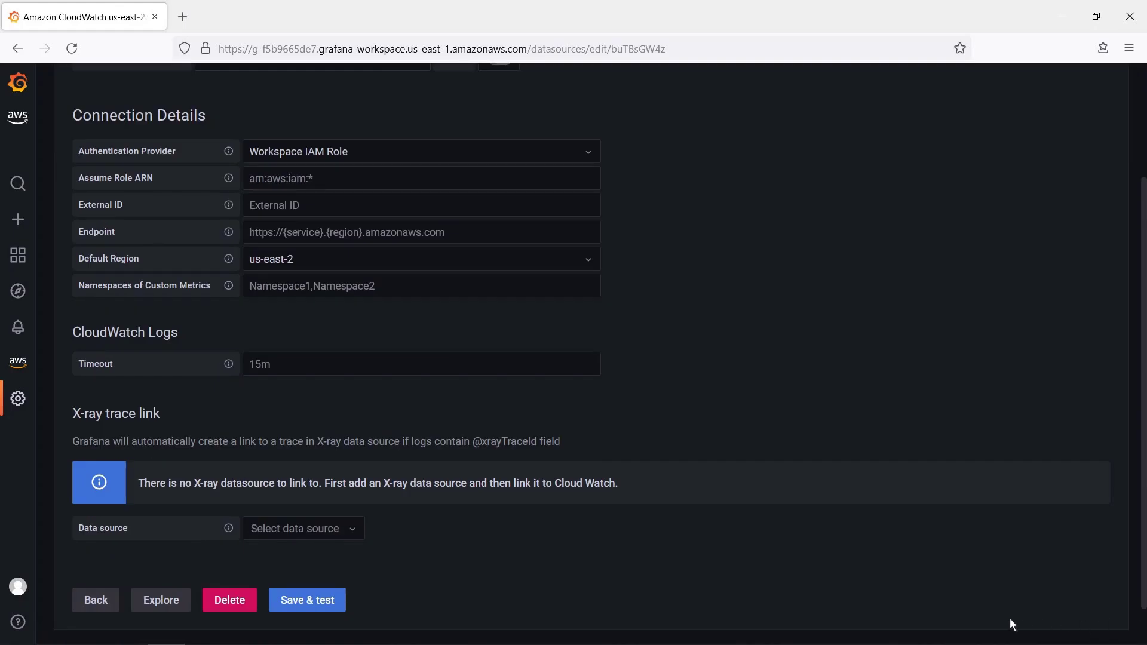
pyautogui.click(286, 601)
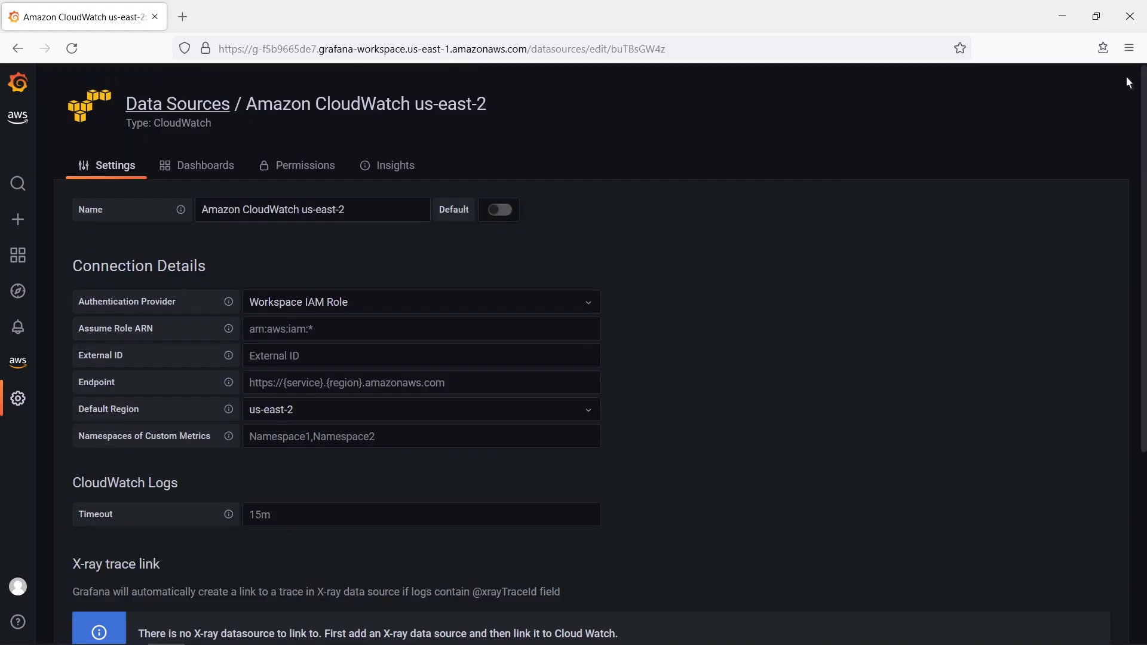
pyautogui.click(1138, 81)
pyautogui.click(323, 167)
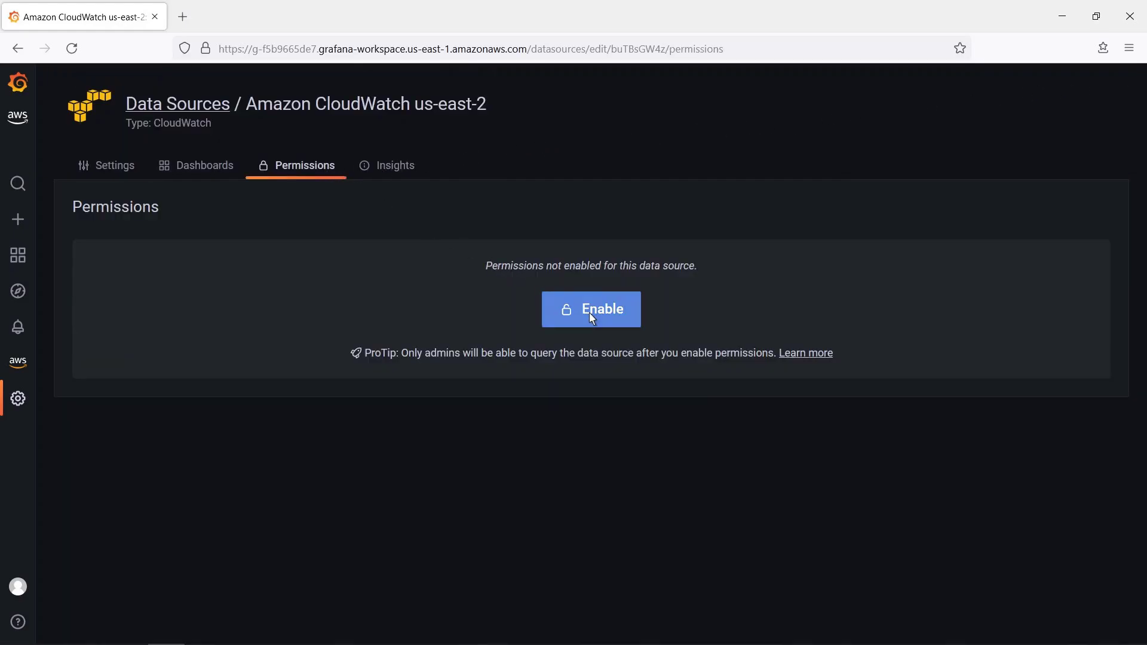
# - Enable permissions on the CloudWatch us-east-2 data source, granting team AMGEditors Query access
pyautogui.click(591, 310)
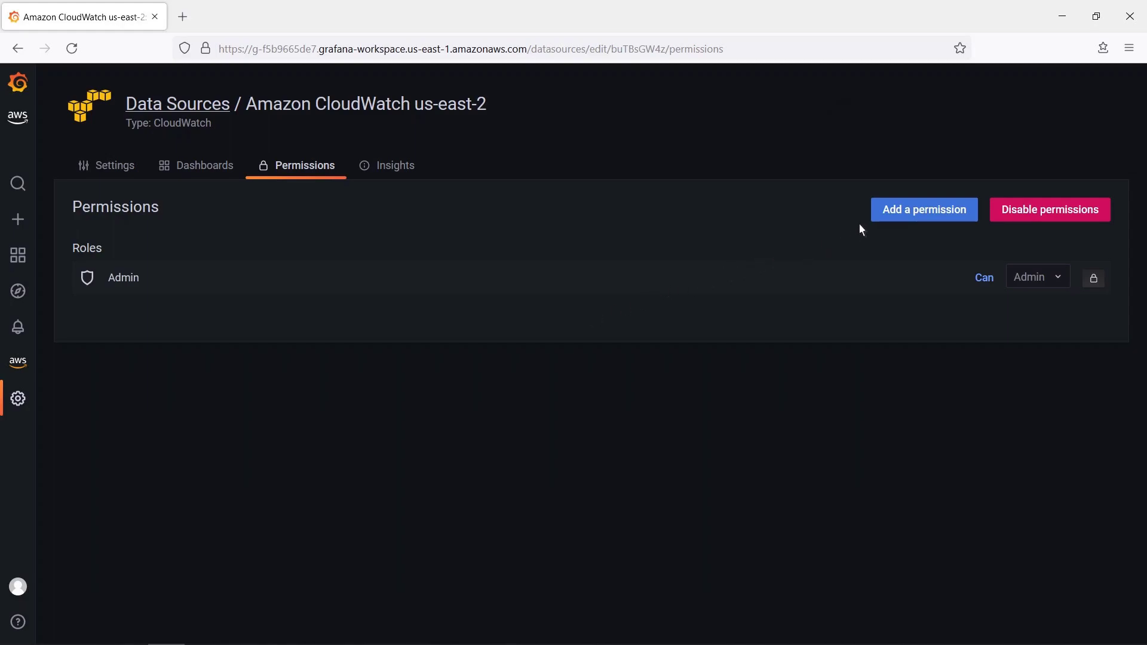
pyautogui.click(894, 211)
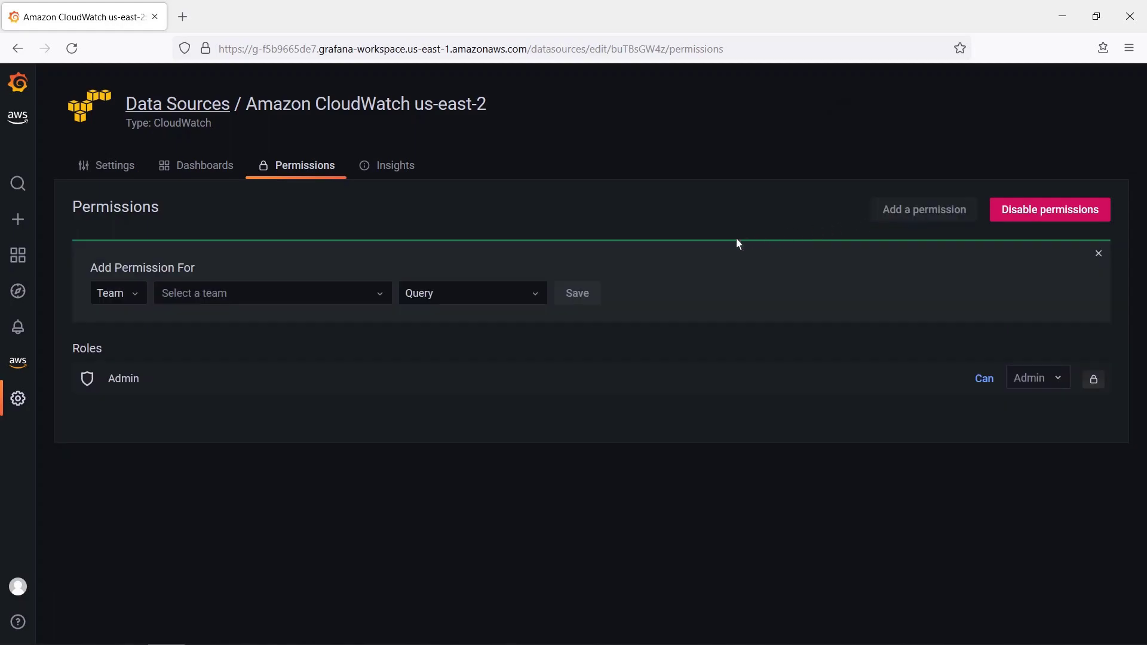
pyautogui.click(382, 296)
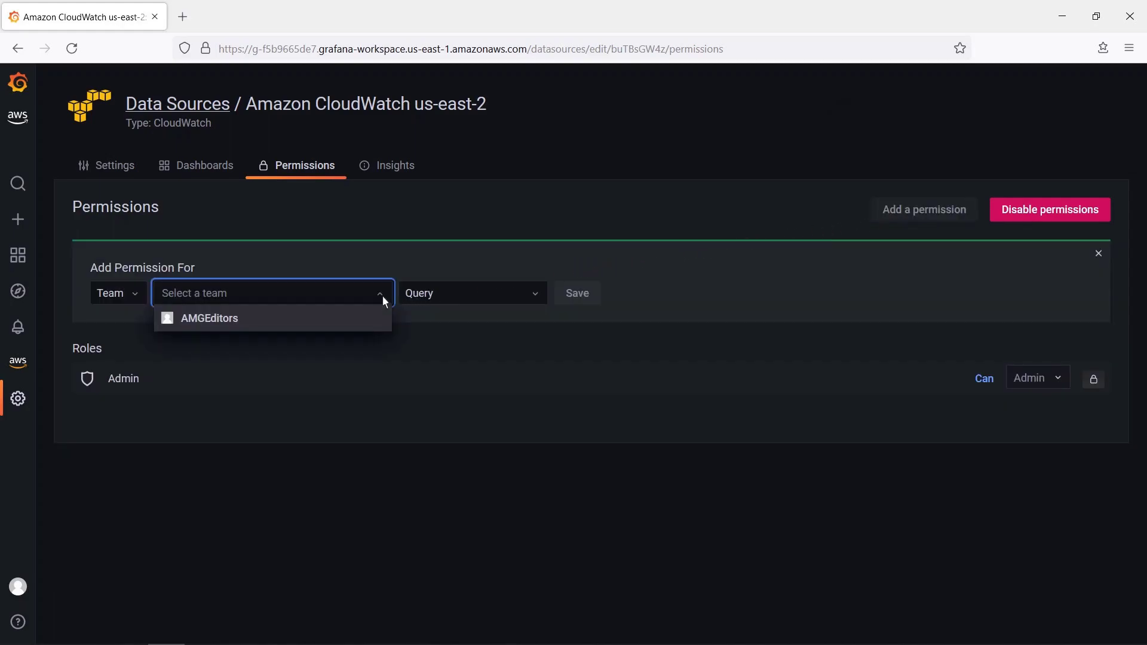
pyautogui.click(234, 321)
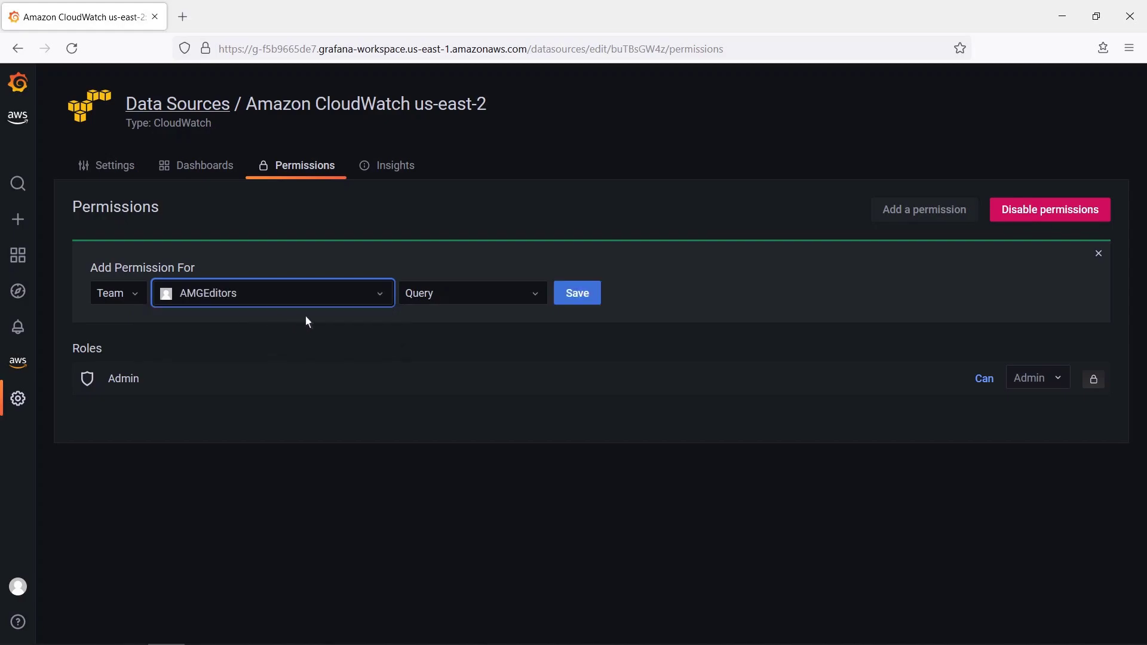
pyautogui.click(571, 295)
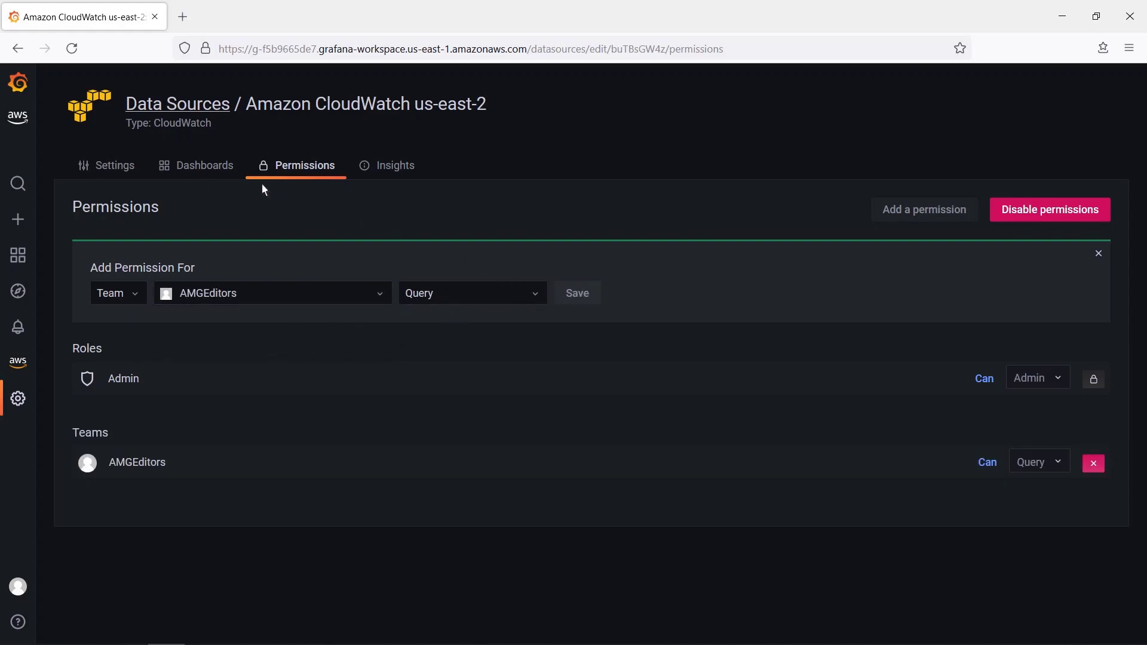
pyautogui.click(219, 168)
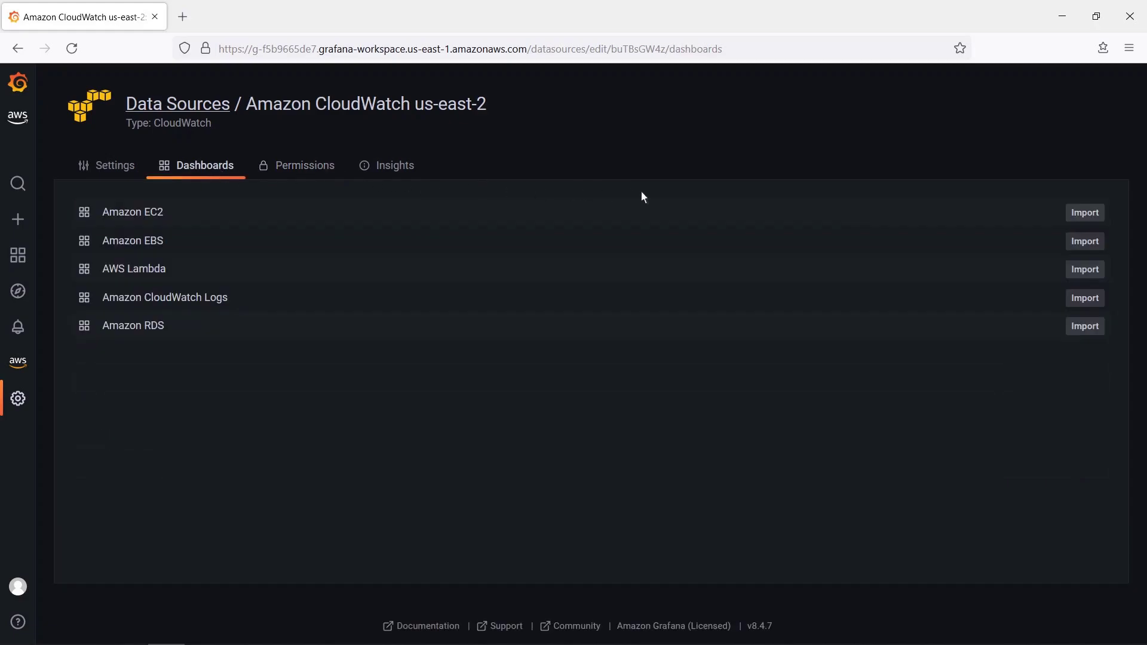
# - Import the Amazon EC2 dashboard and open it from the General dashboards list
pyautogui.click(1085, 215)
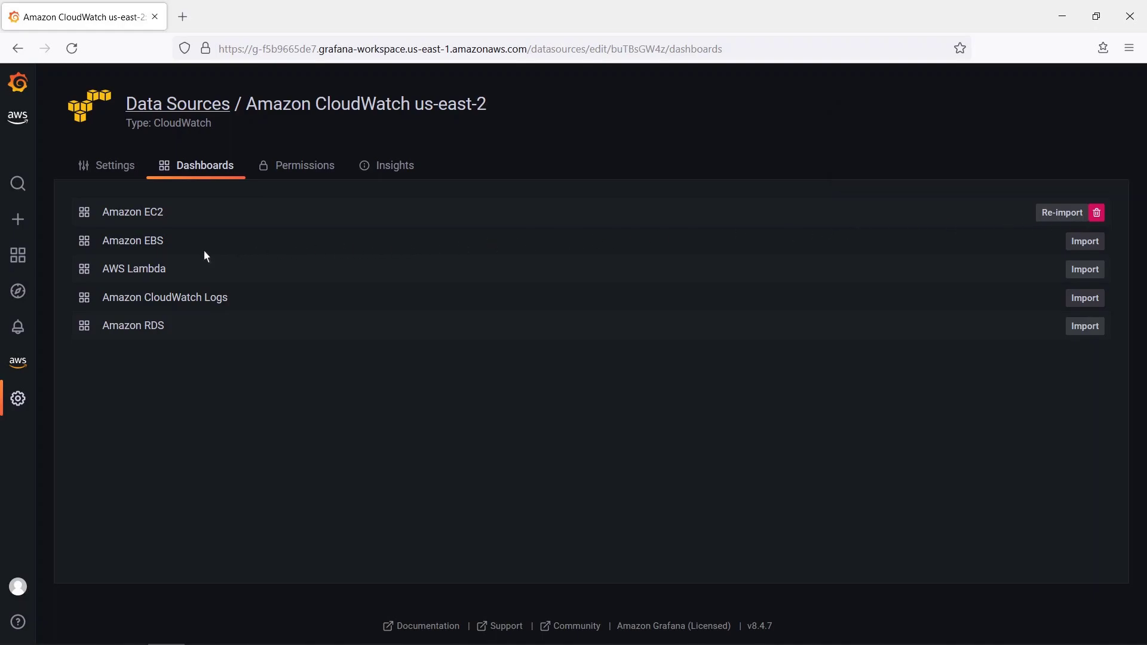
pyautogui.moveTo(28, 272)
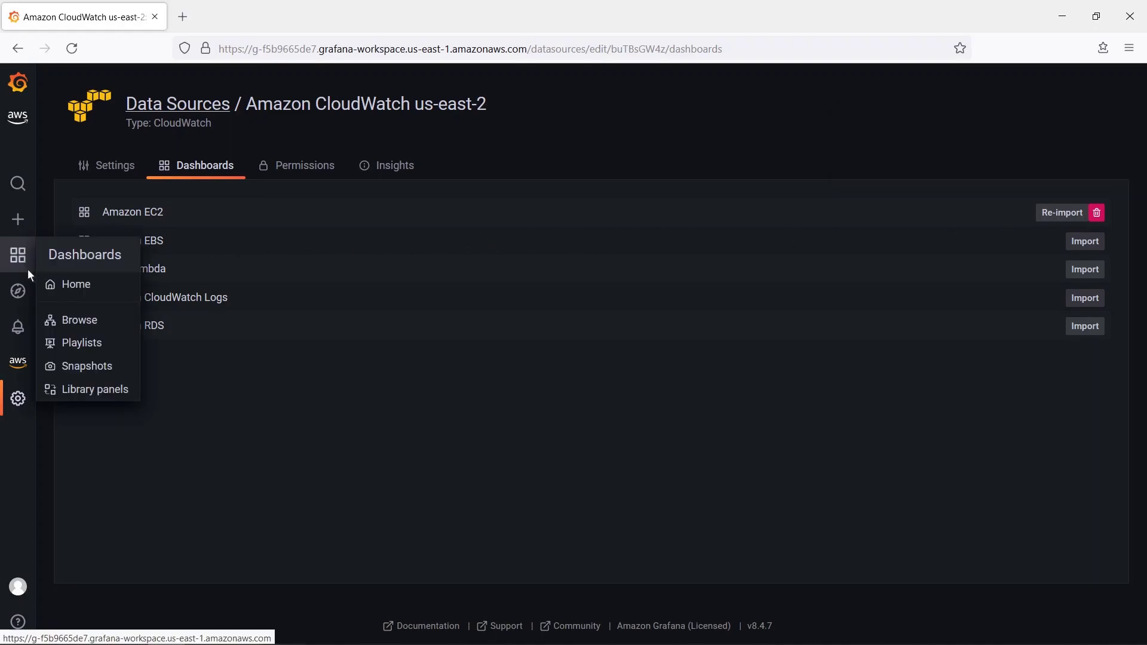
pyautogui.click(67, 323)
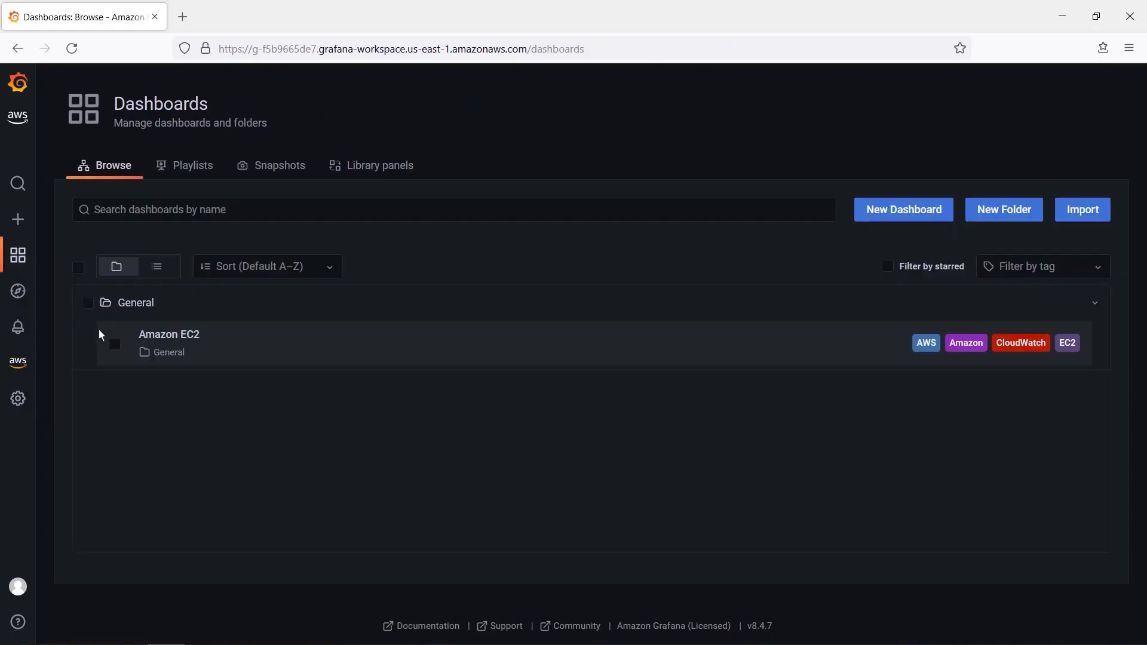
pyautogui.click(156, 334)
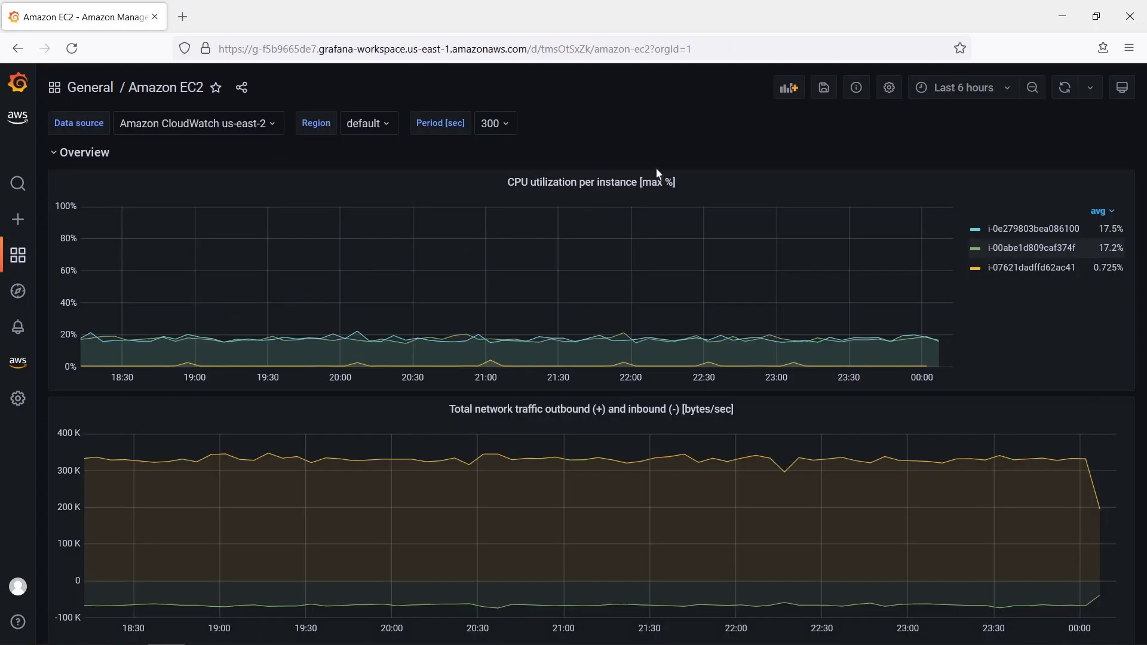
# - Remove the default Editor and Viewer role permissions from the Amazon EC2 dashboard
pyautogui.click(889, 89)
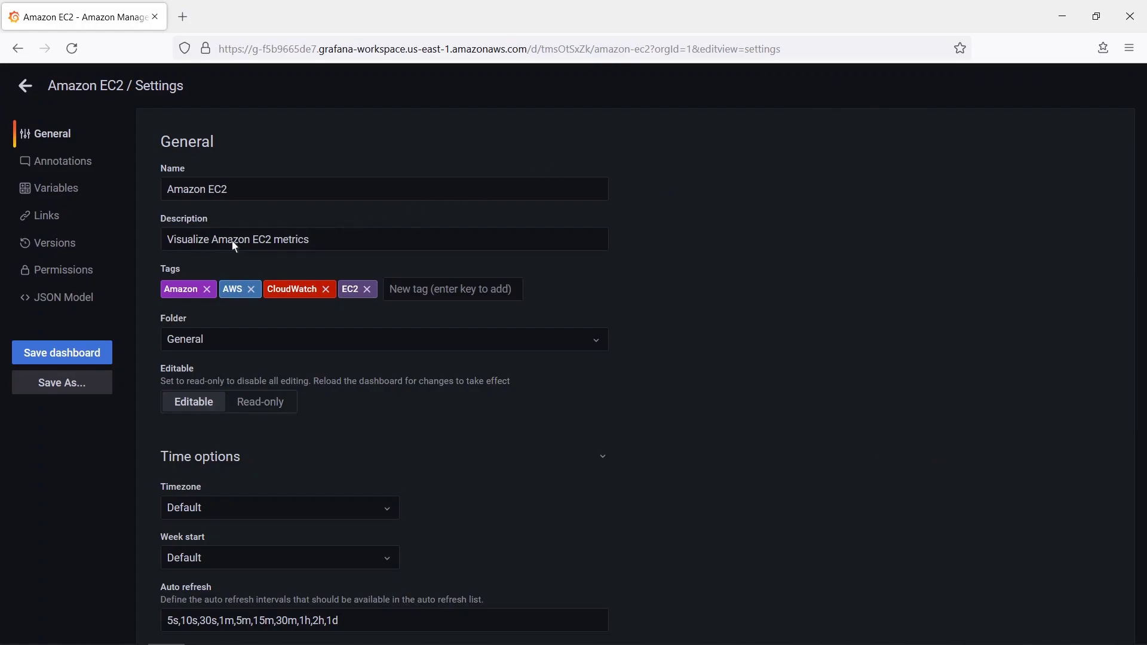
pyautogui.click(87, 275)
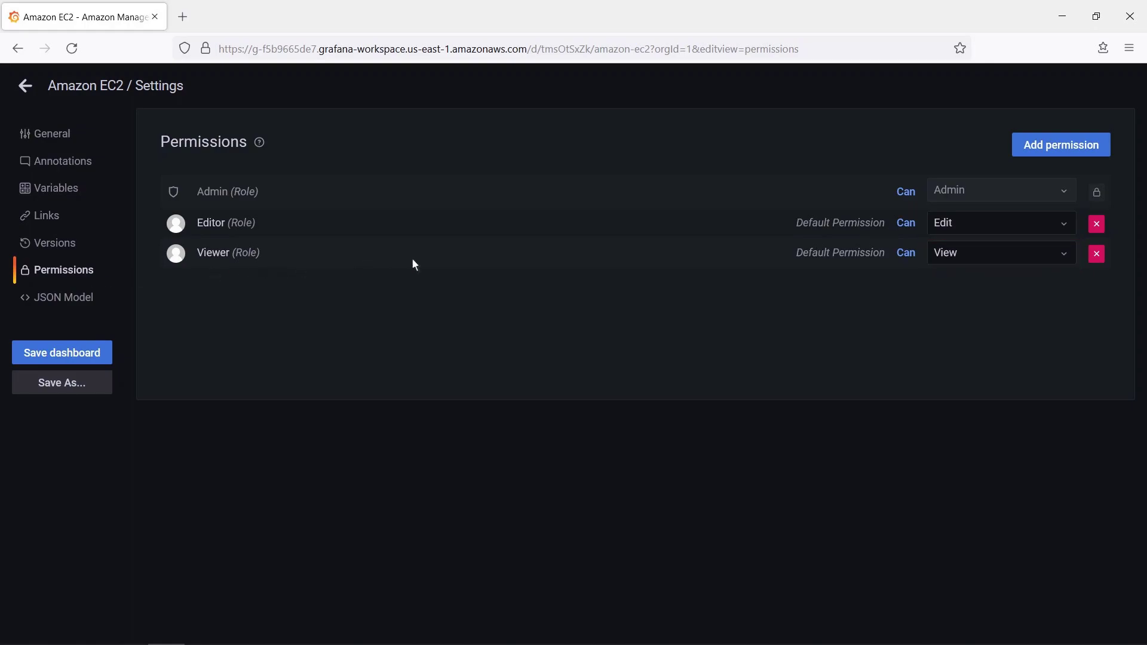
pyautogui.click(1096, 224)
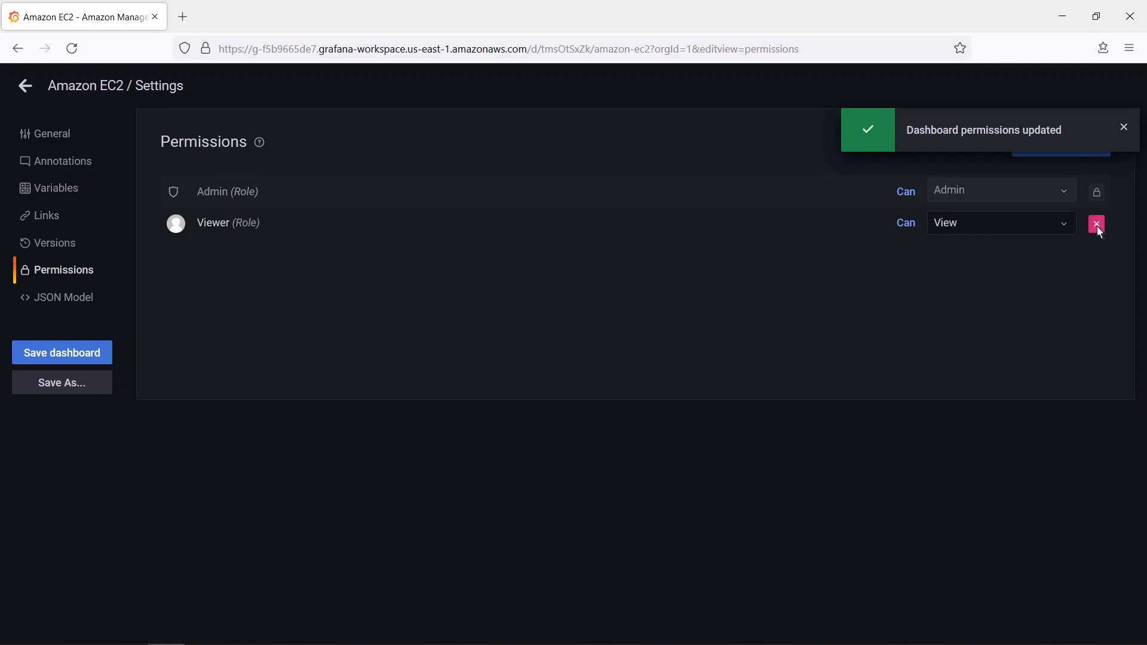
pyautogui.click(1097, 225)
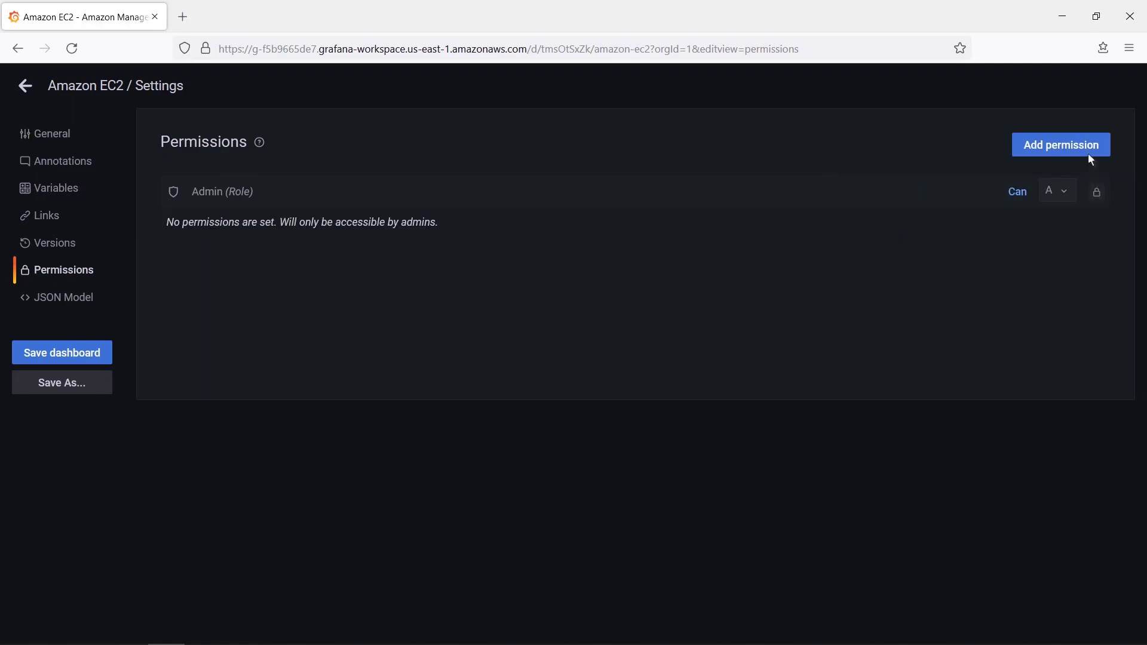
# - Add a View permission for team AMGEditors on the dashboard and save it
pyautogui.click(1087, 149)
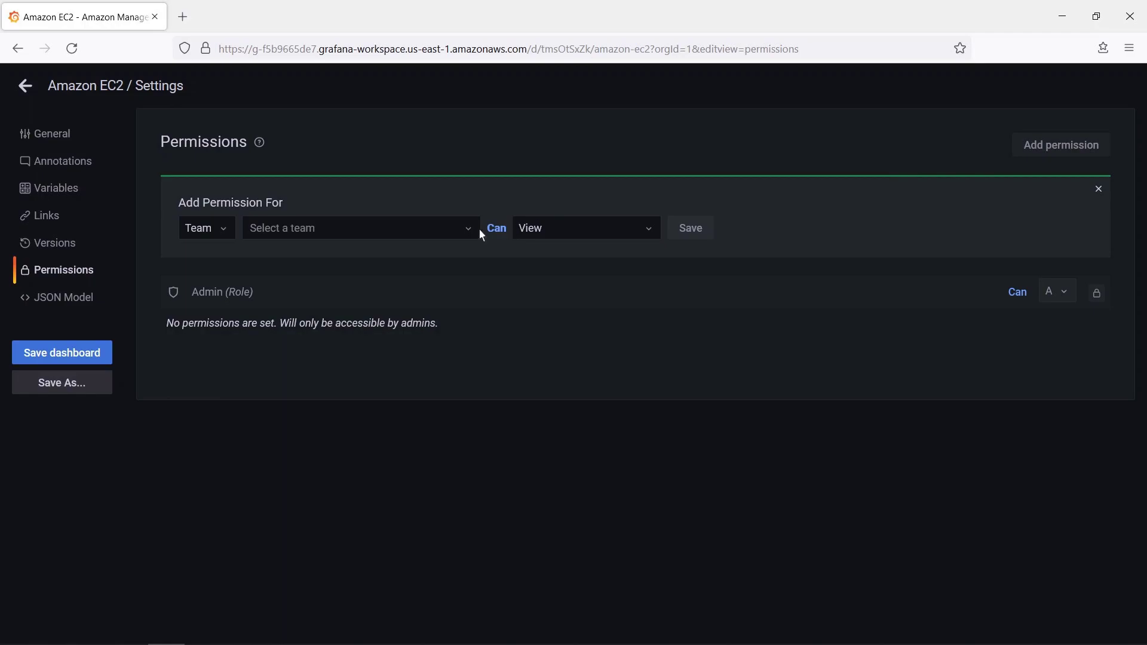
pyautogui.click(465, 236)
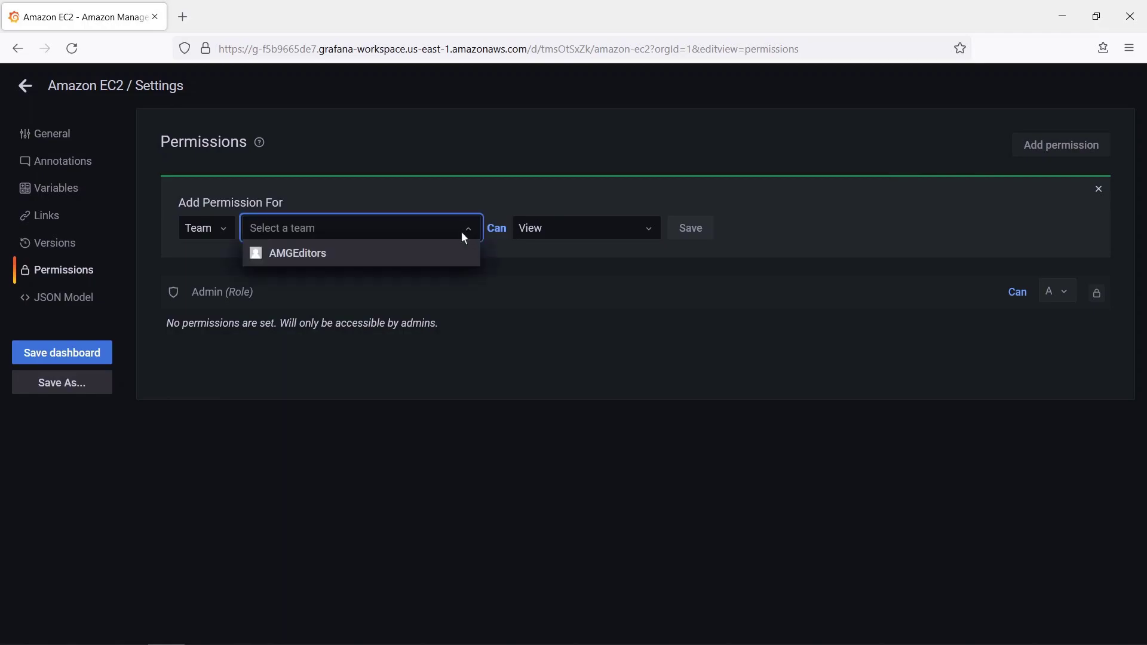
pyautogui.click(319, 256)
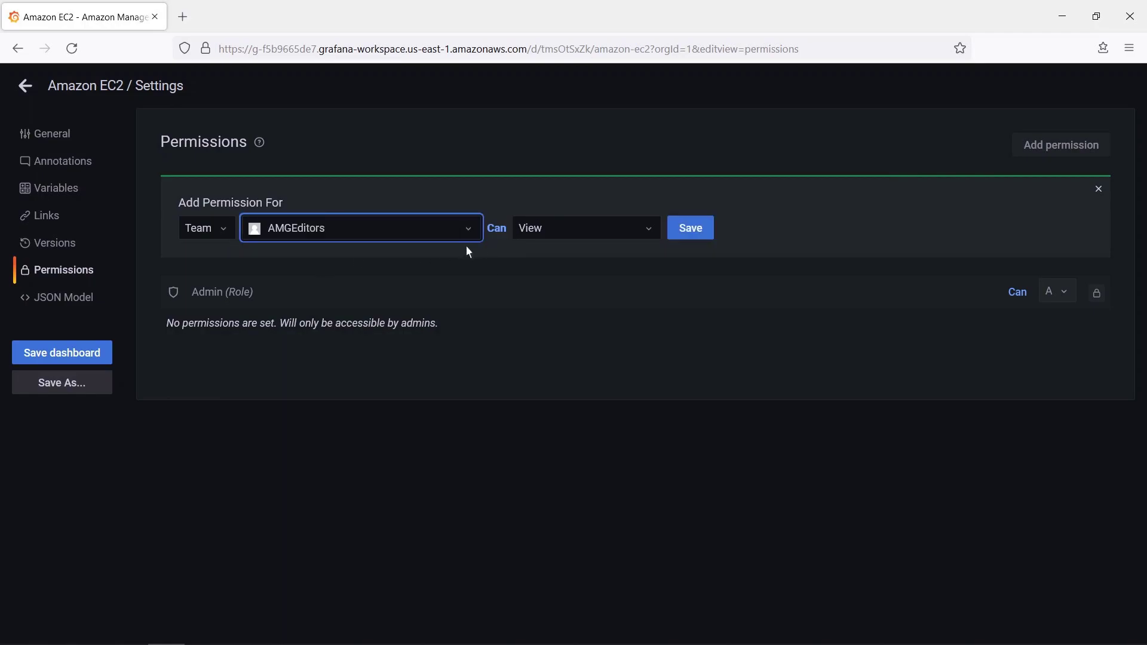
pyautogui.click(650, 234)
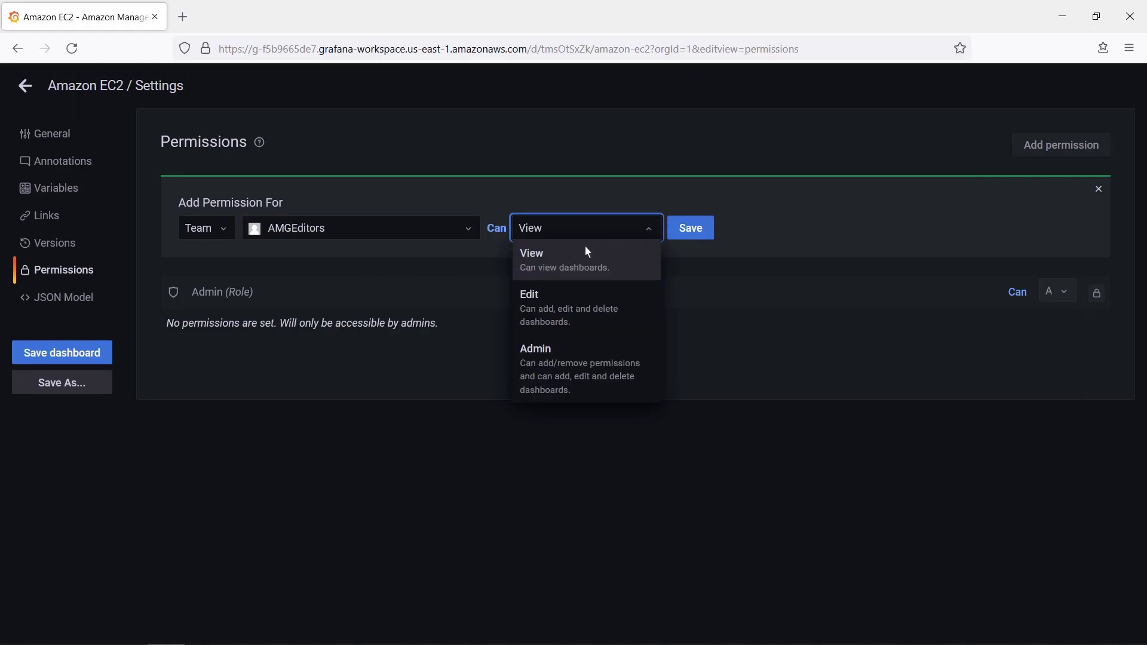
pyautogui.click(540, 256)
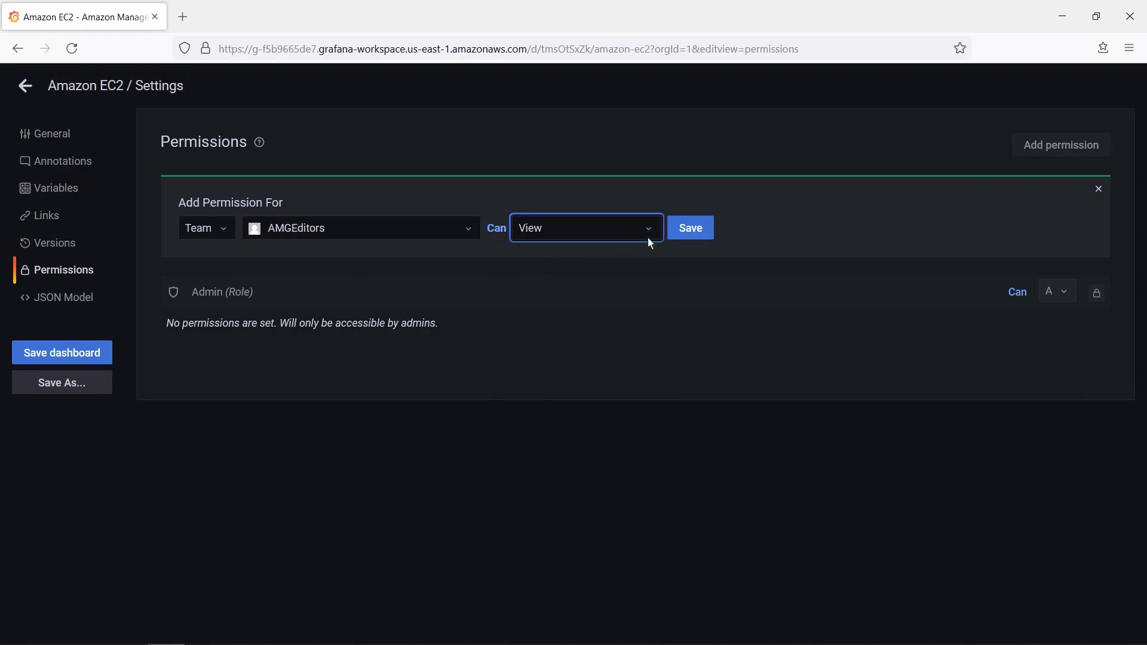
pyautogui.click(687, 231)
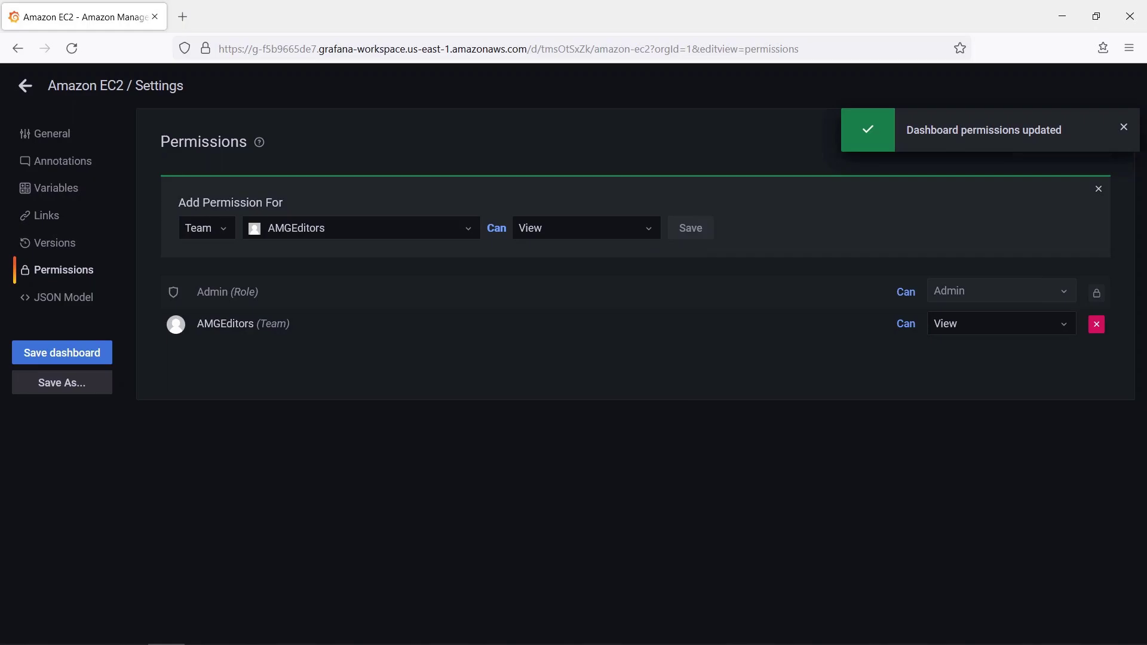
# - Save the Amazon EC2 dashboard with the note 'Save', overwriting the plugin version
pyautogui.click(83, 356)
pyautogui.write('Save')
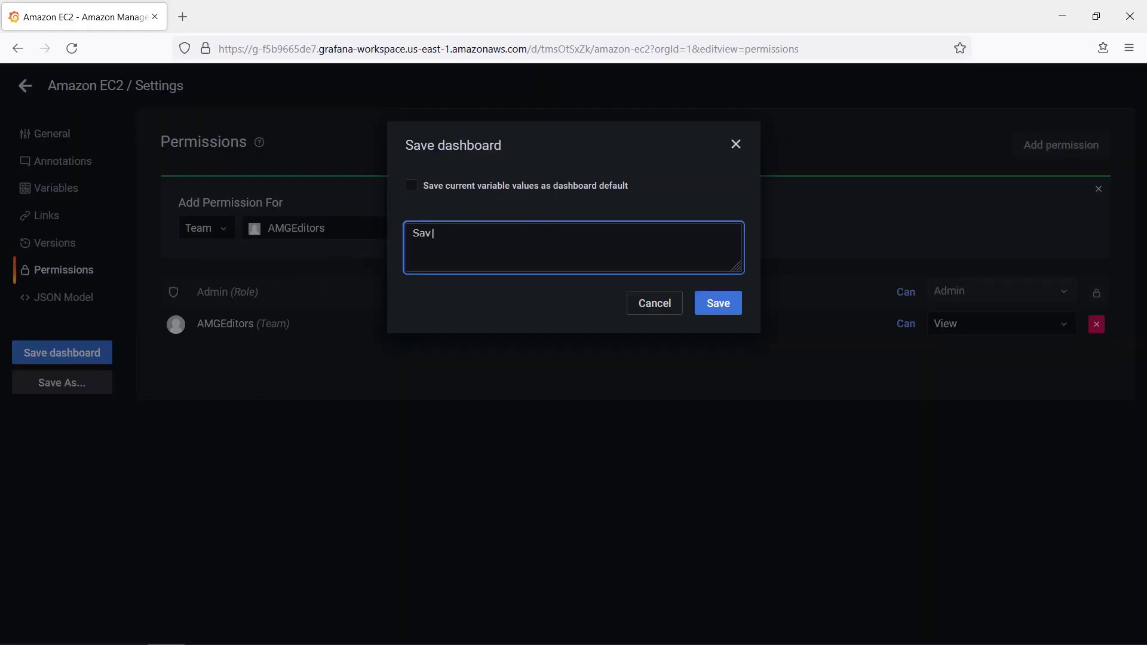
pyautogui.click(713, 309)
pyautogui.click(709, 286)
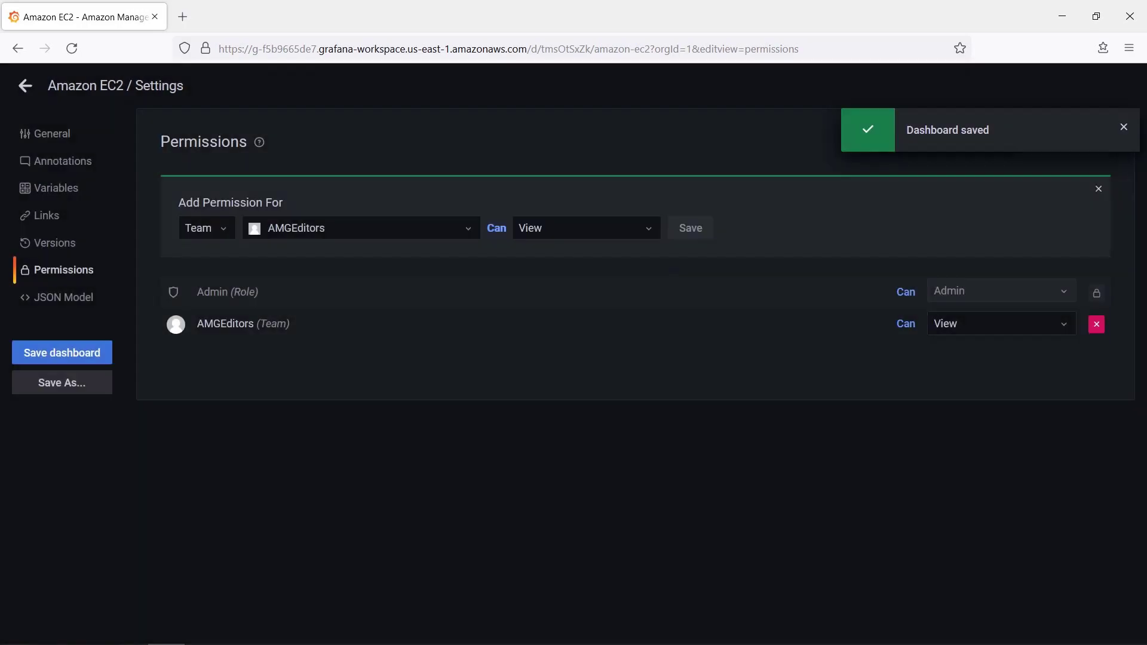
pyautogui.click(27, 87)
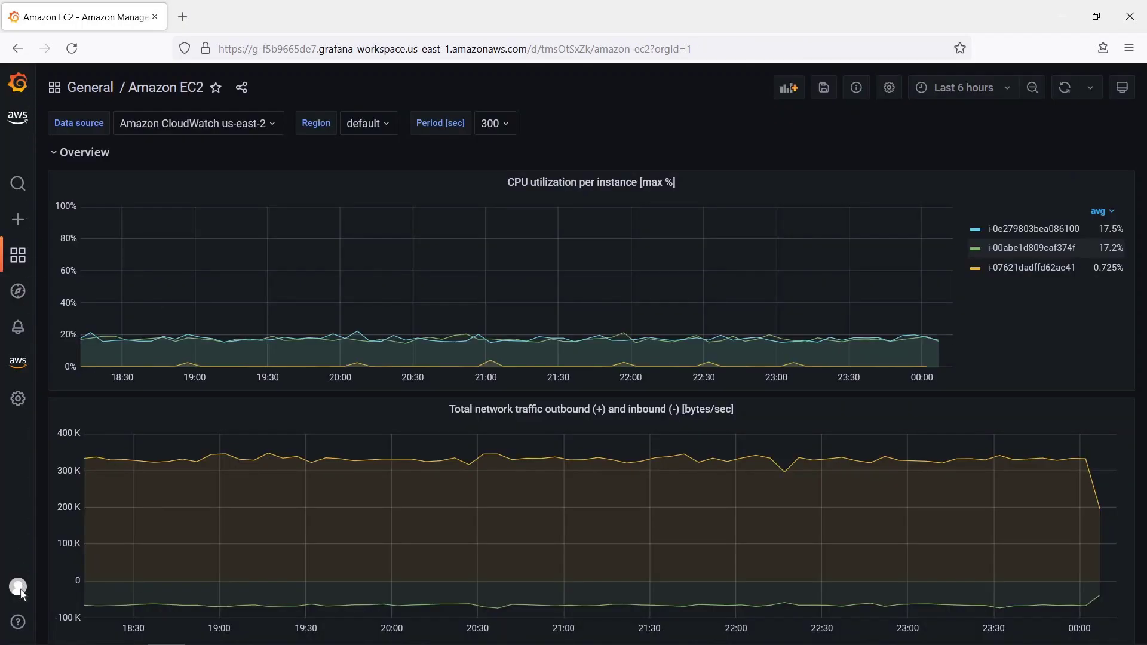
# - Sign out as admin and sign back in through Okta SAML with the editor's username and password
pyautogui.moveTo(36, 573)
pyautogui.click(66, 537)
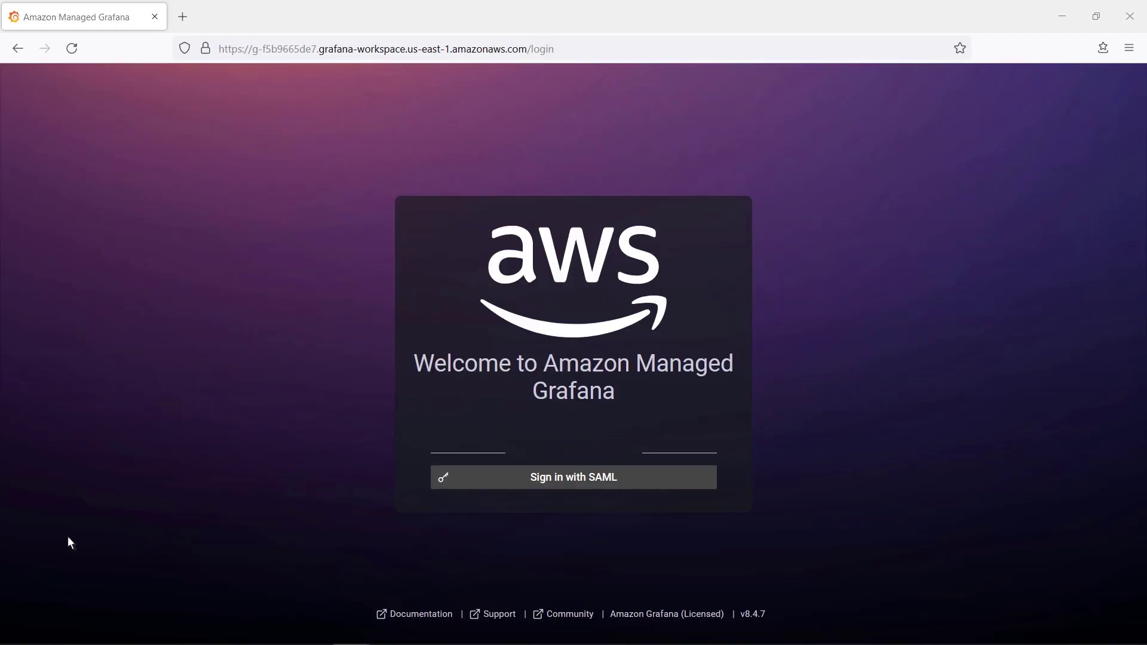
pyautogui.click(547, 487)
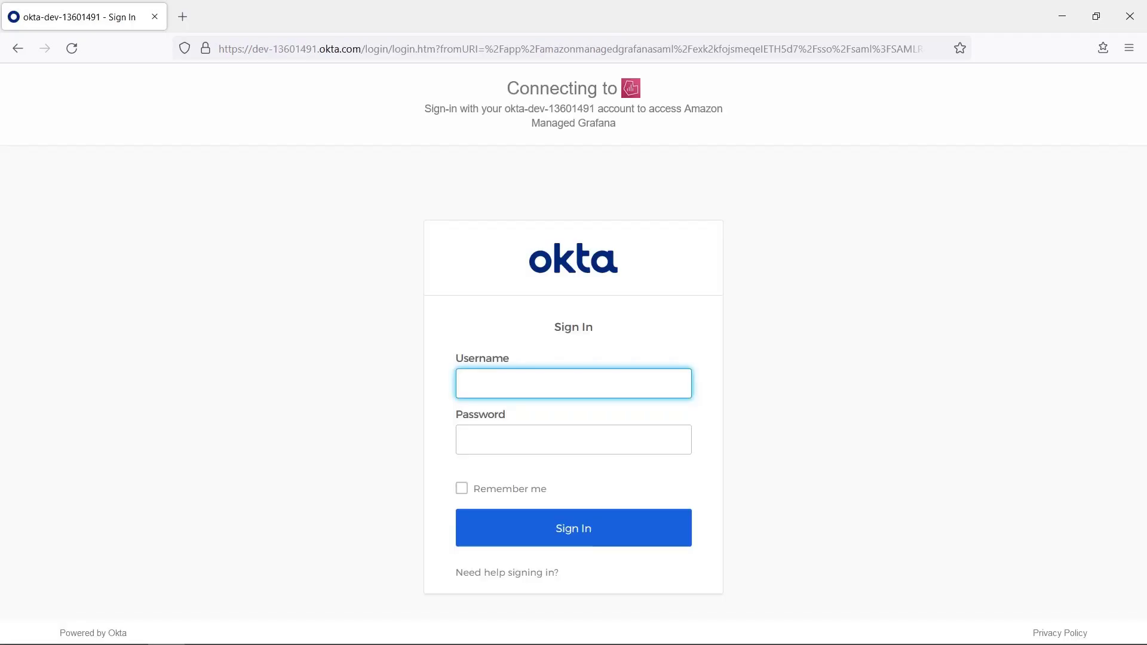
pyautogui.write('AMGeditor3')
pyautogui.press('Tab')
pyautogui.write('*********')
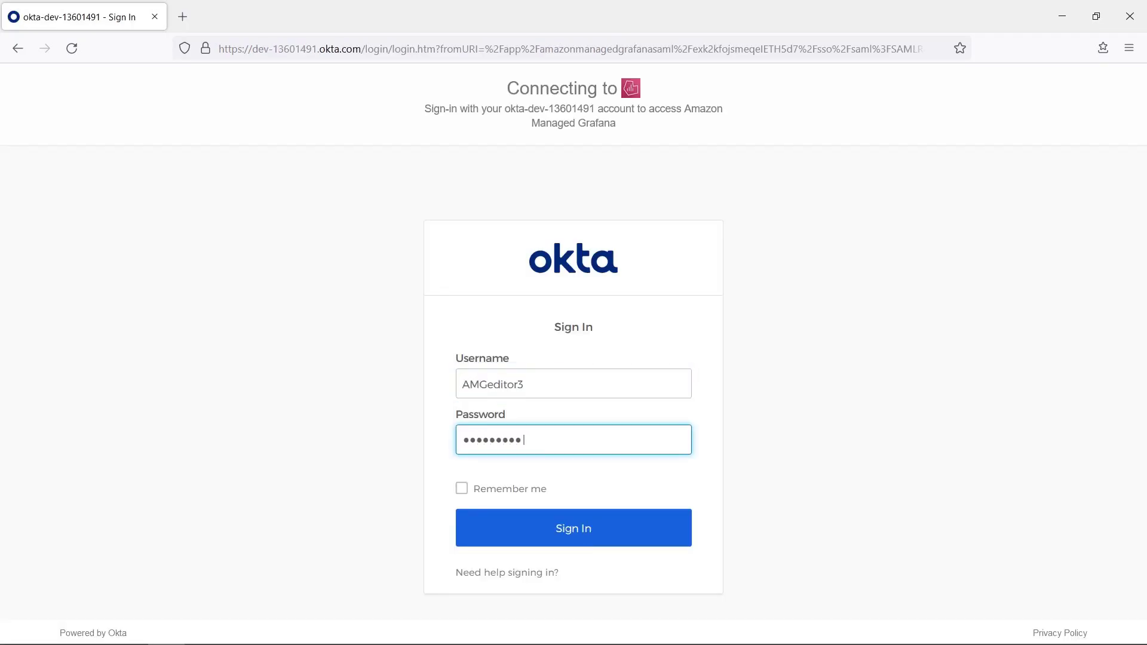
pyautogui.click(562, 529)
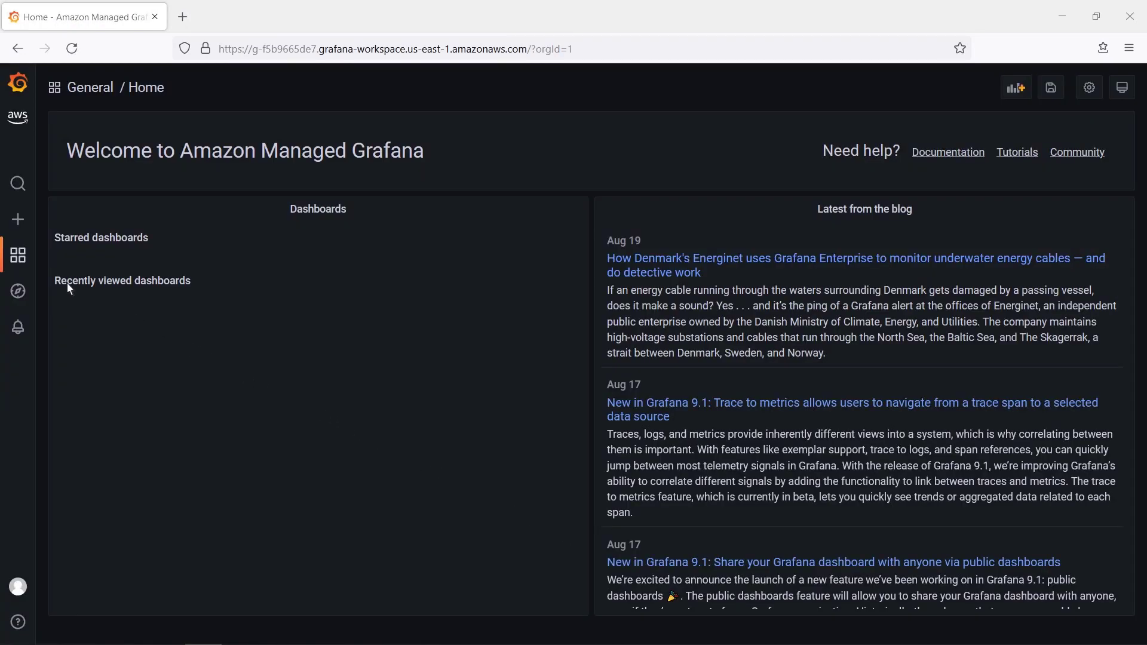
# - As the editor, view the Amazon EC2 dashboard, then create a new empty dashboard
pyautogui.moveTo(21, 265)
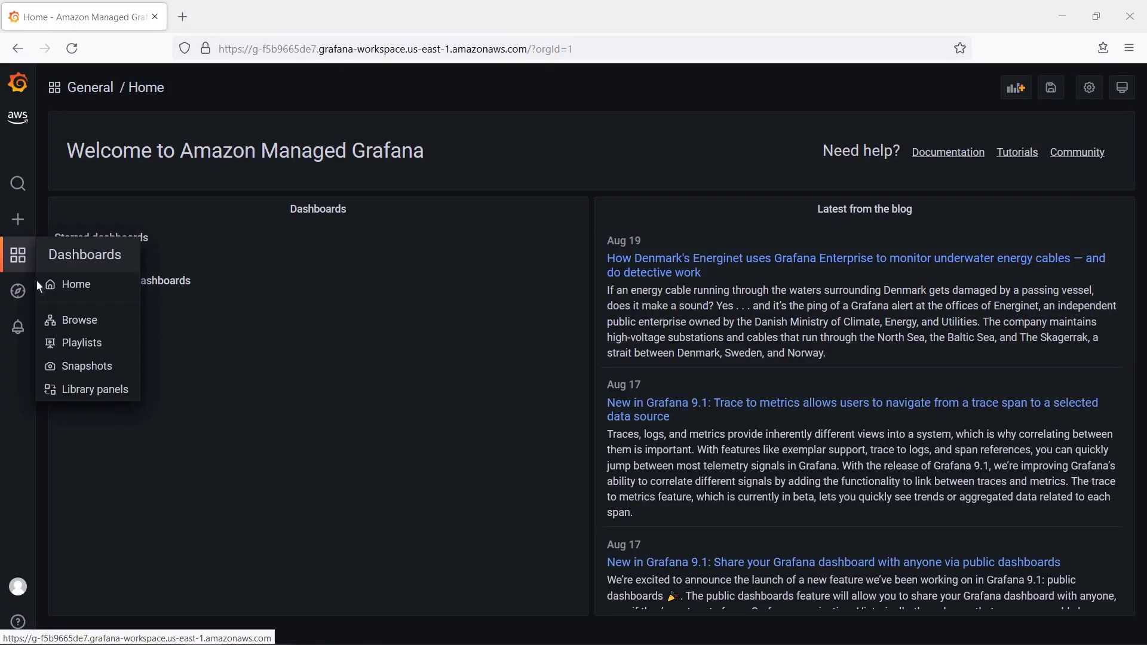
pyautogui.click(72, 325)
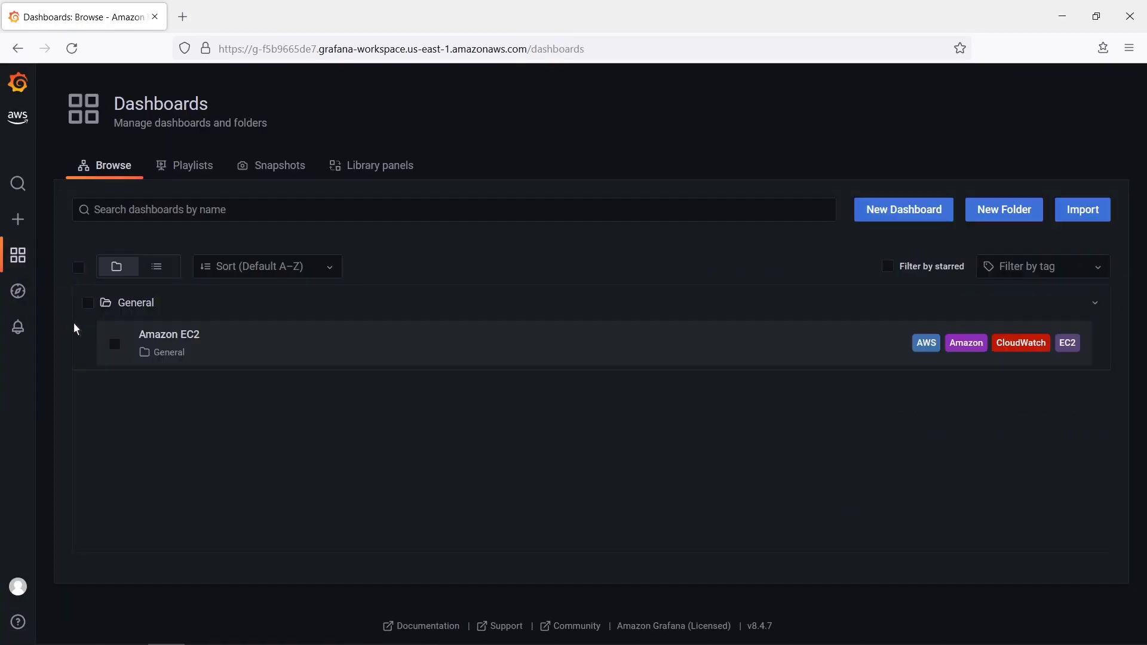
pyautogui.click(149, 338)
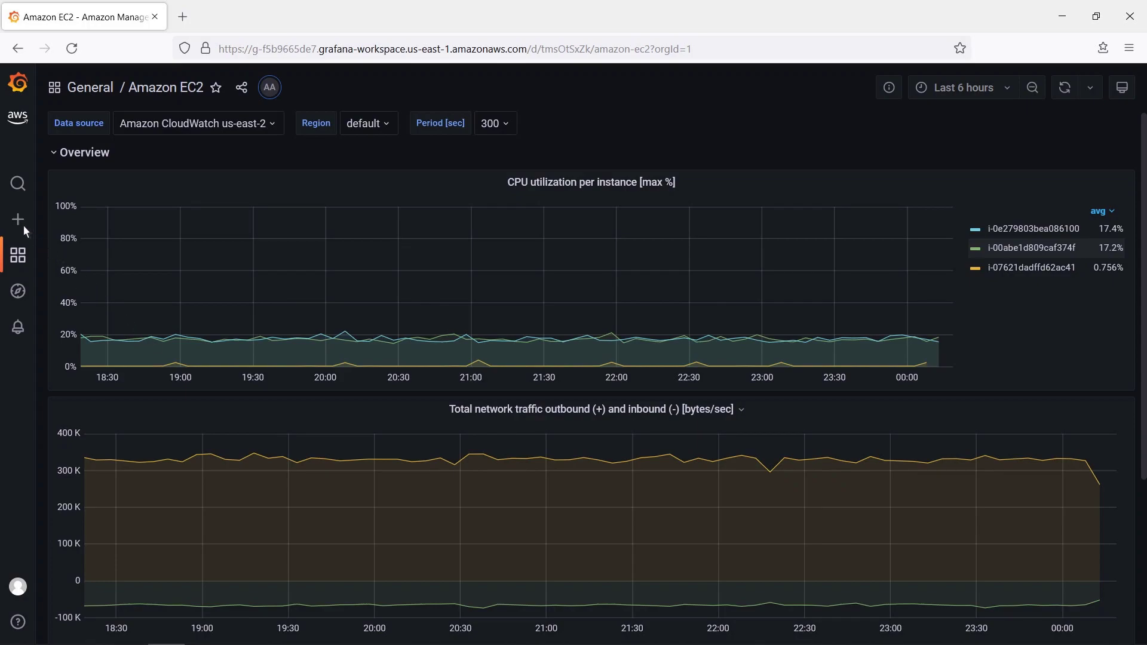
pyautogui.moveTo(21, 225)
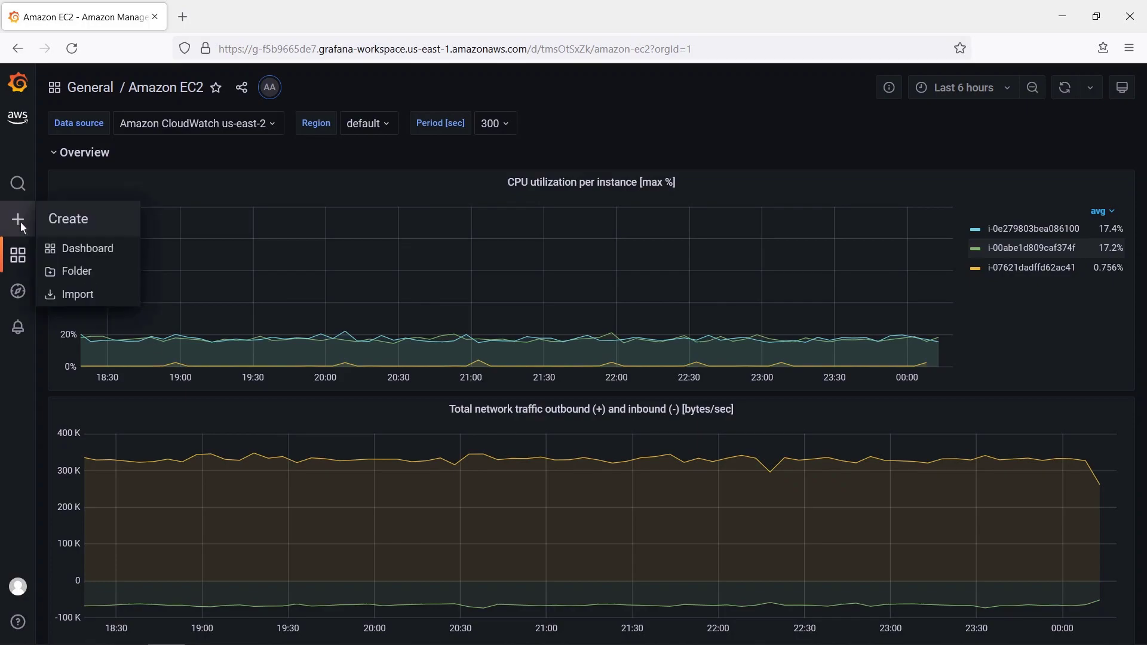
pyautogui.click(67, 251)
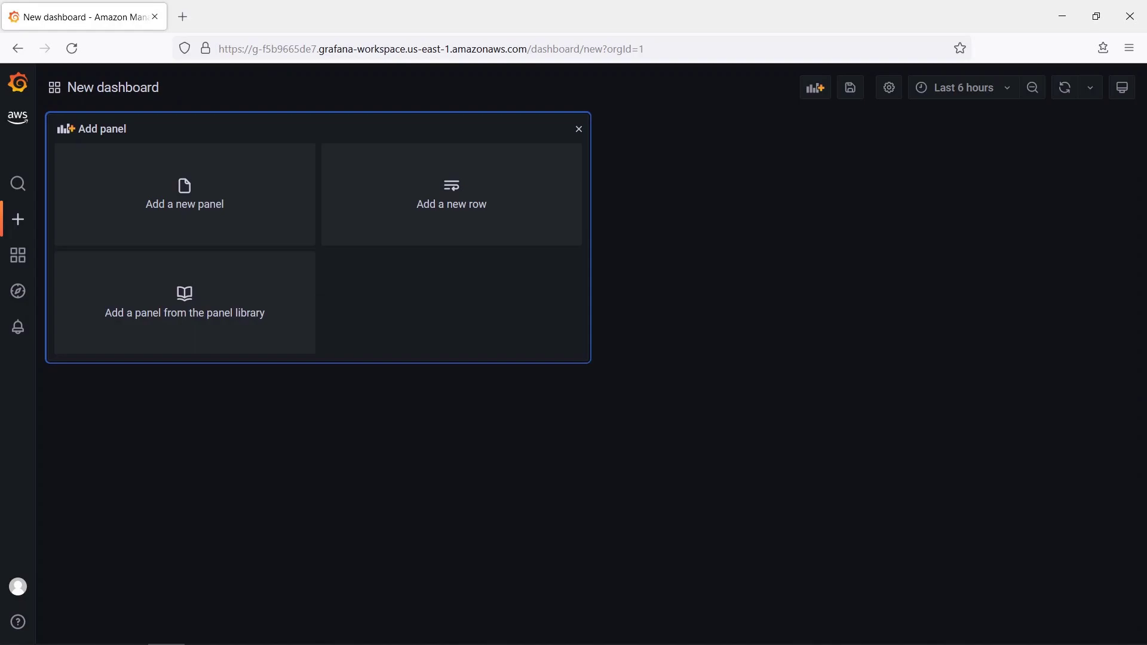